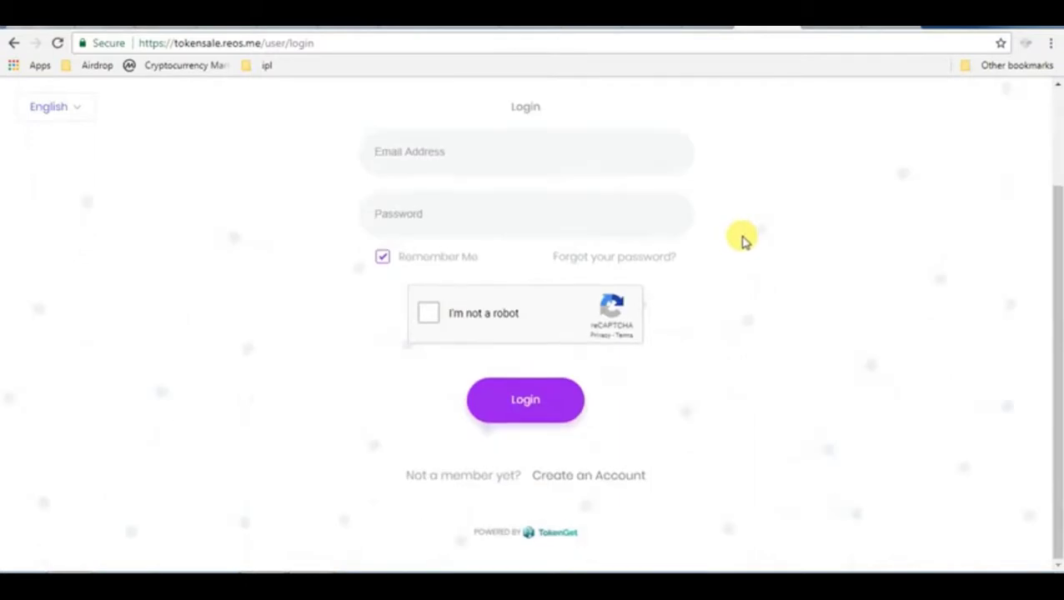
scroll(742, 240, up, 3)
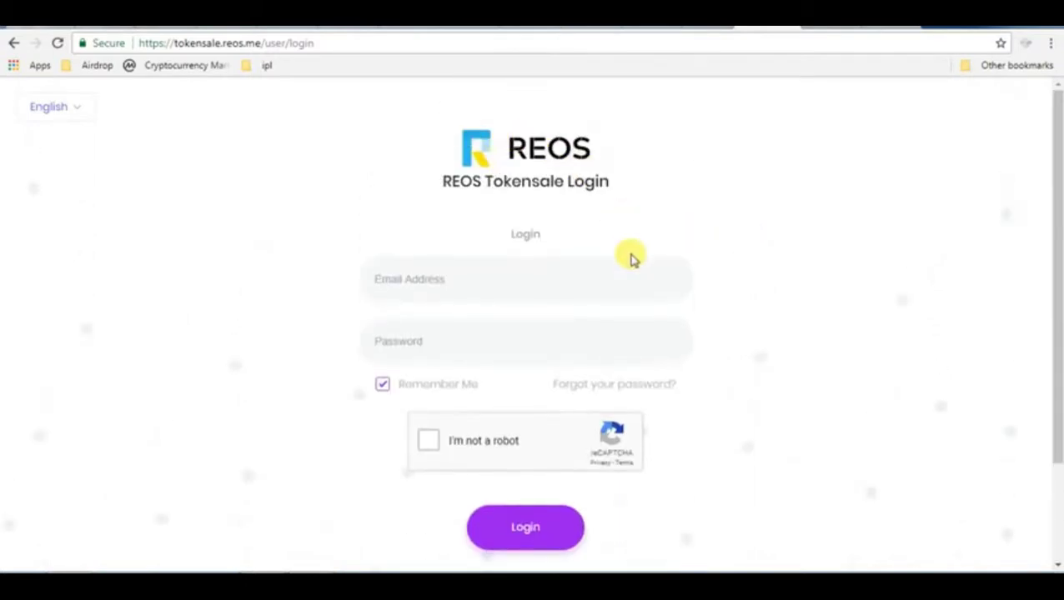
scroll(633, 267, down, 3)
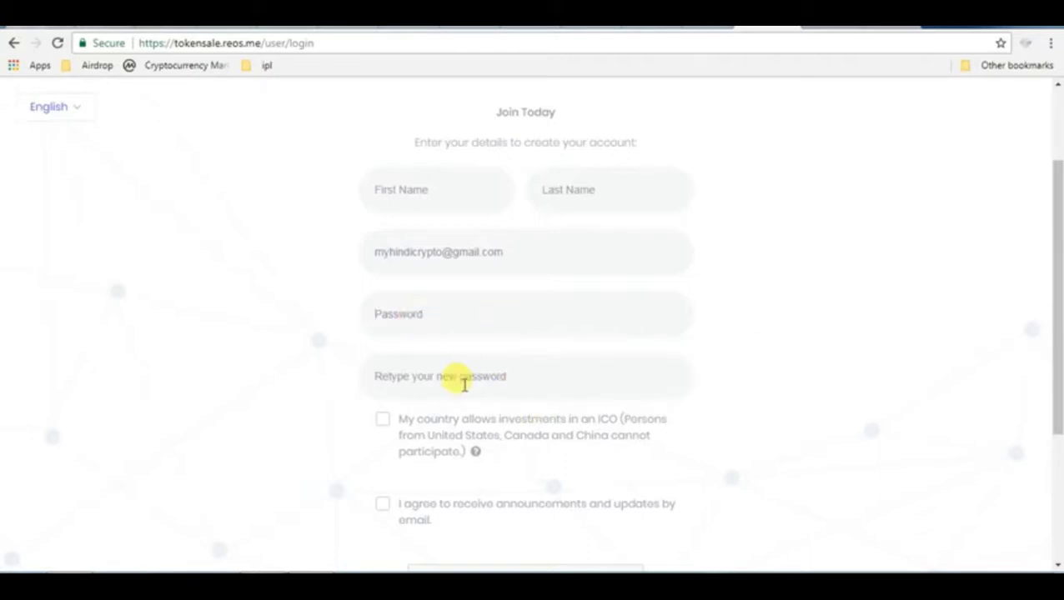
scroll(451, 375, down, 2)
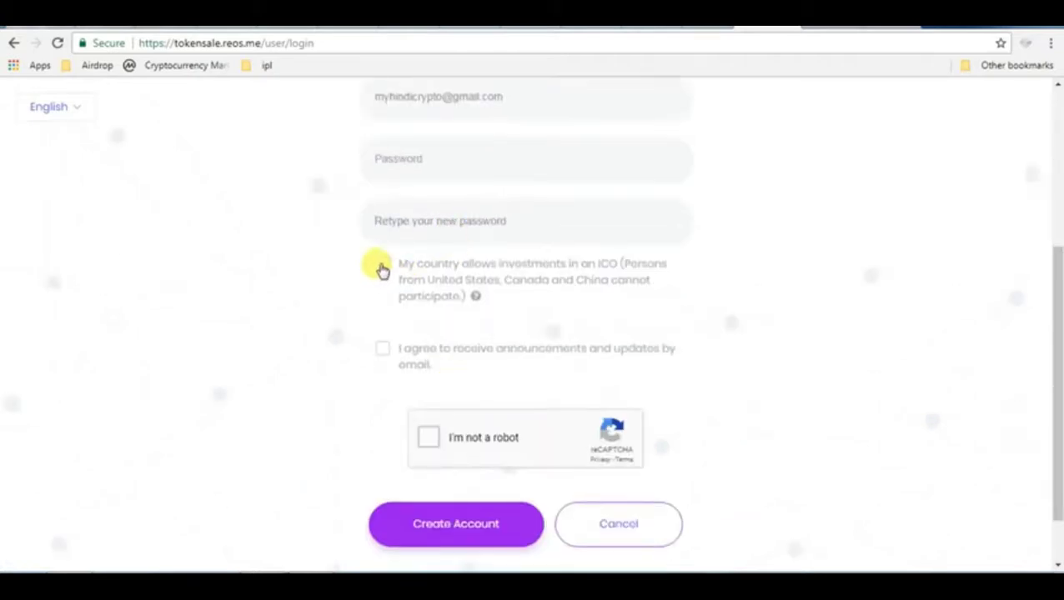
click(382, 265)
click(382, 351)
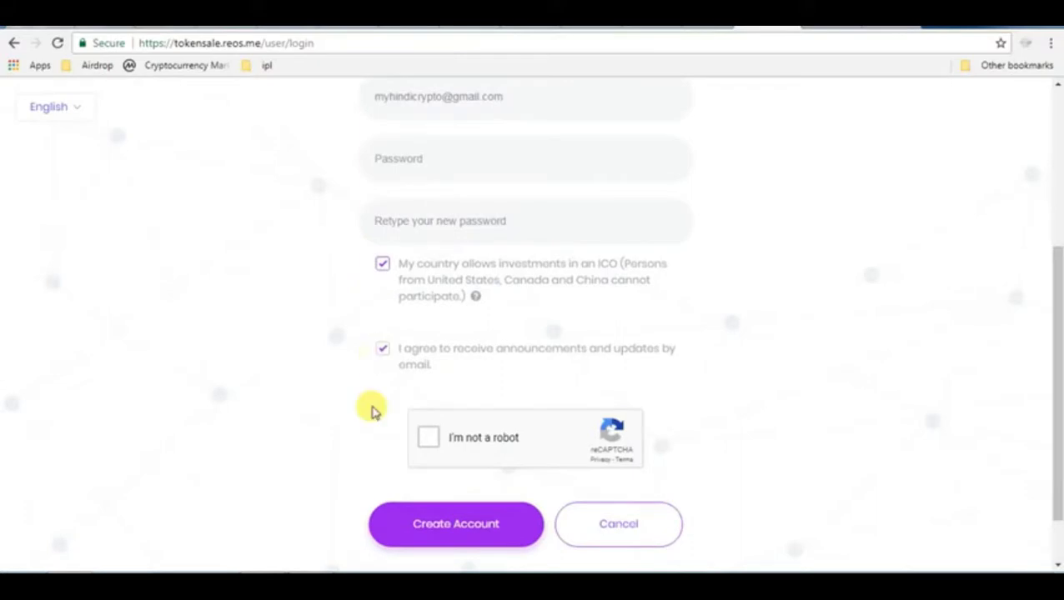
click(428, 439)
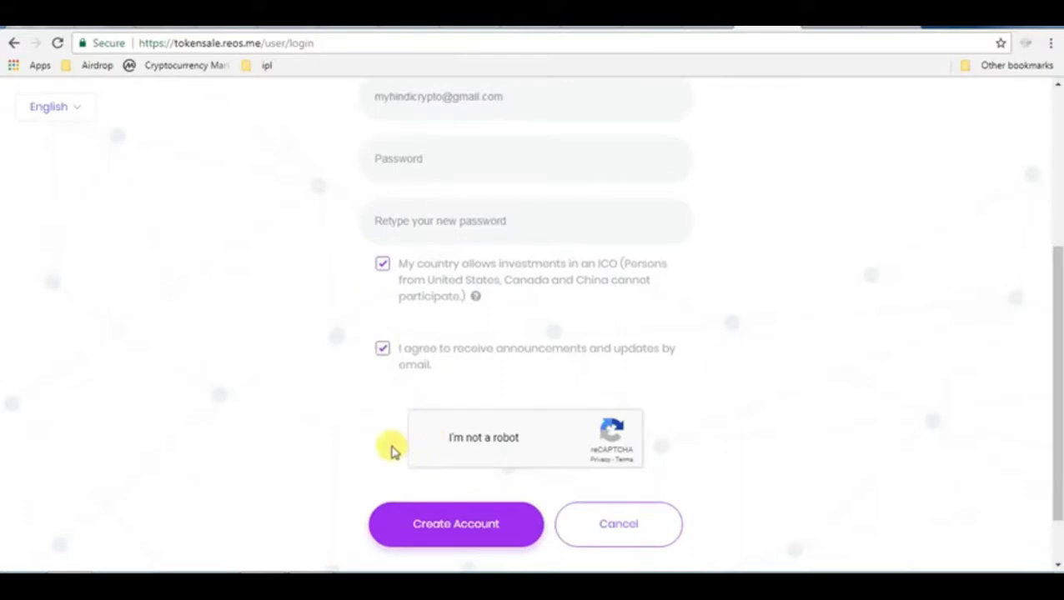
click(448, 532)
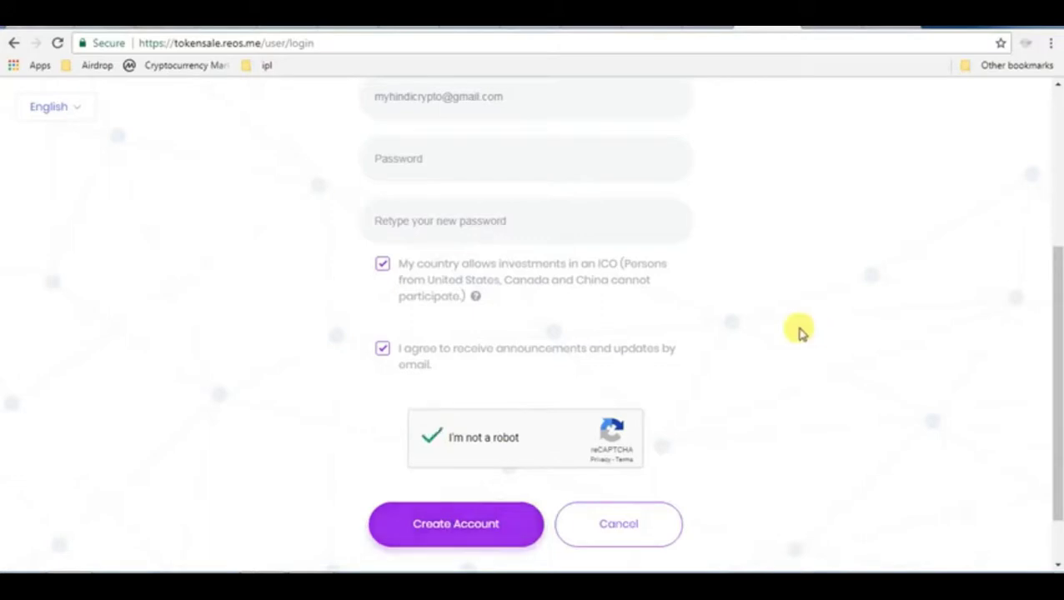
scroll(667, 383, down, 4)
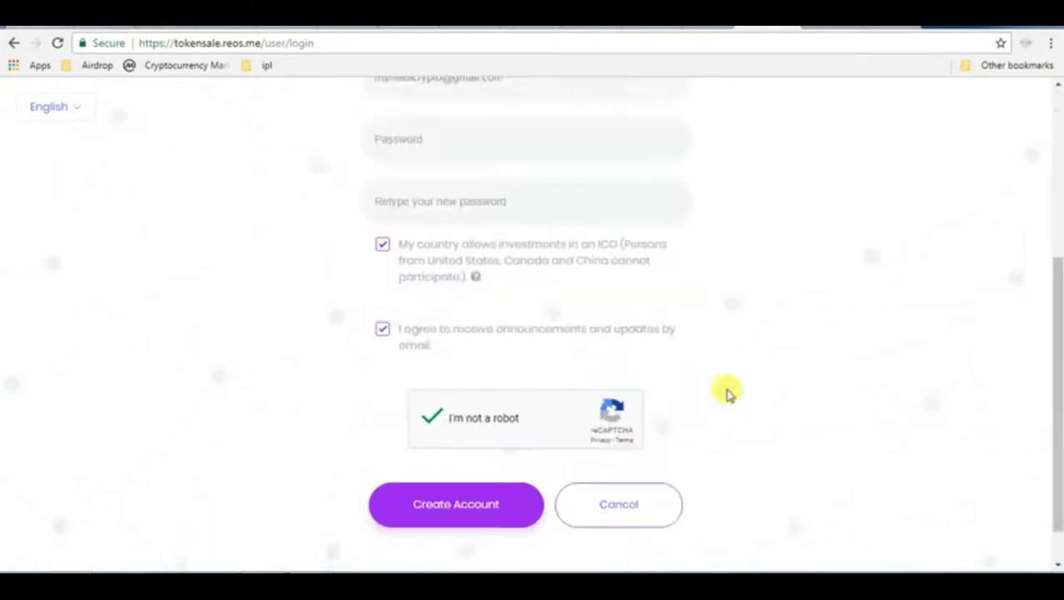
click(634, 500)
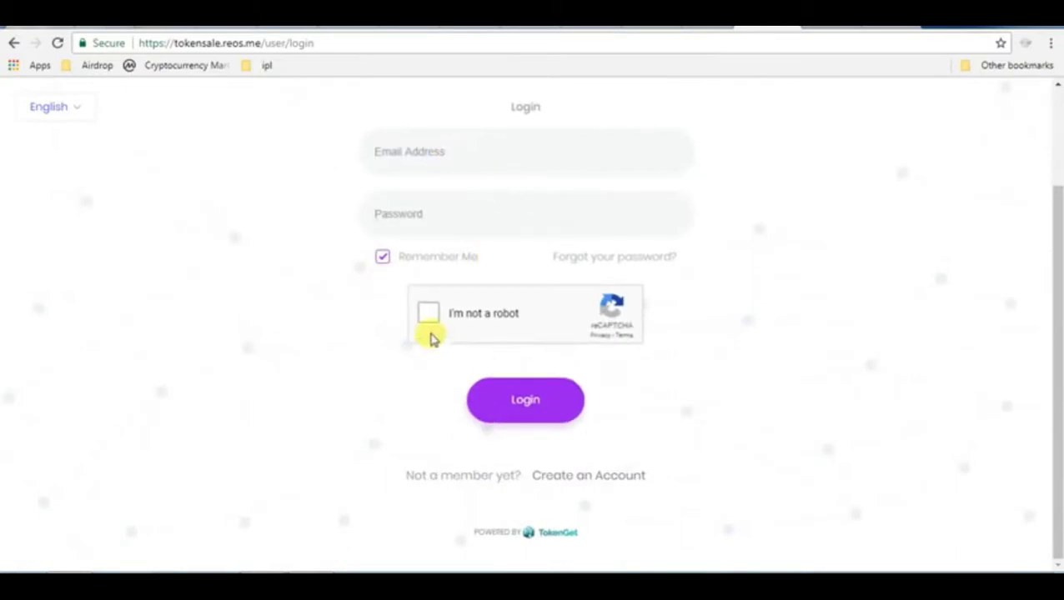
Complete the reCAPTCHA check on the login form and try to log in.
click(427, 315)
click(554, 420)
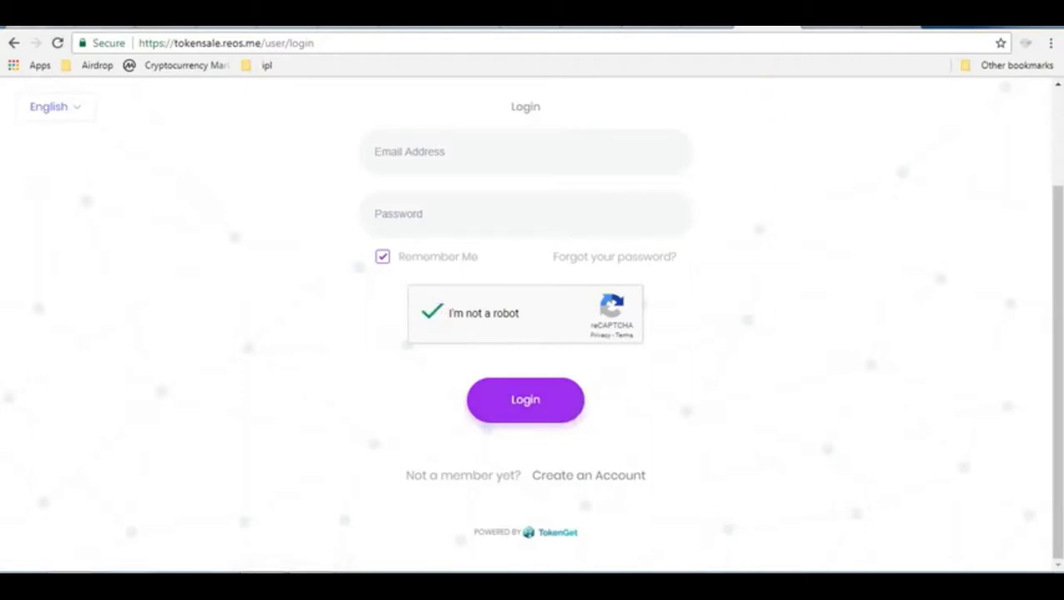
View the REOS activation email in Gmail and switch to the Airdrop page of the REOS dashboard.
key(ctrl+Tab)
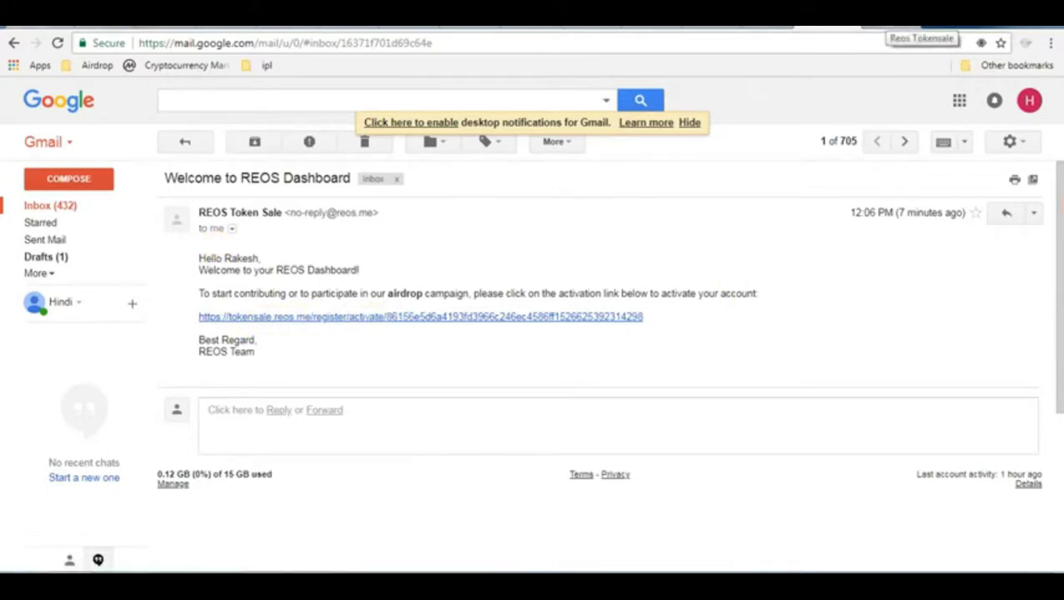
click(921, 19)
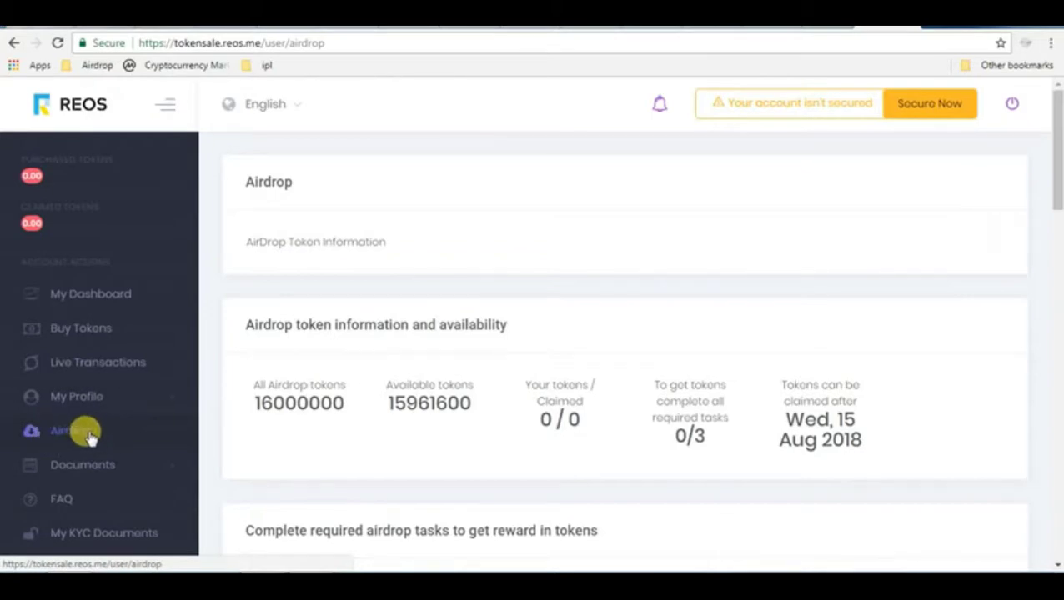
Review the airdrop token information and the instructions and reward of the Bitcointalk Proof of Authentication task.
scroll(757, 269, down, 2)
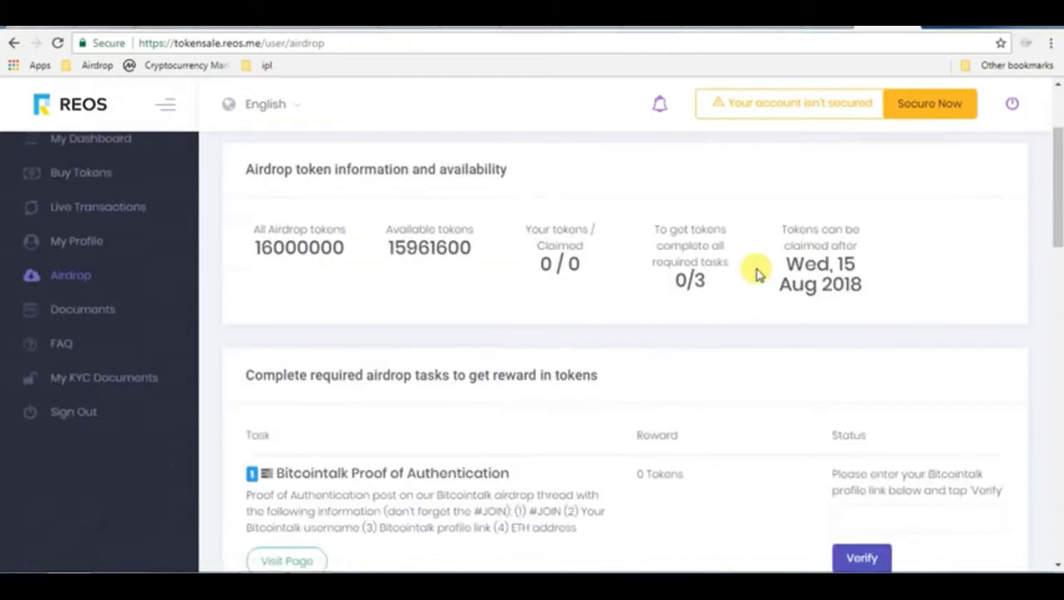
scroll(757, 275, down, 3)
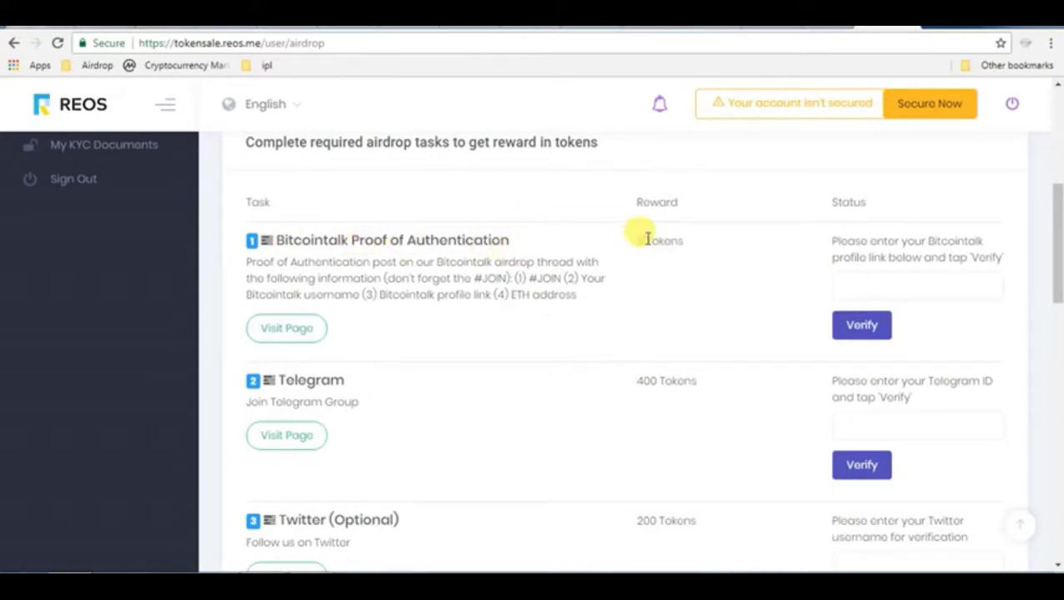
drag(648, 240, 695, 242)
click(742, 242)
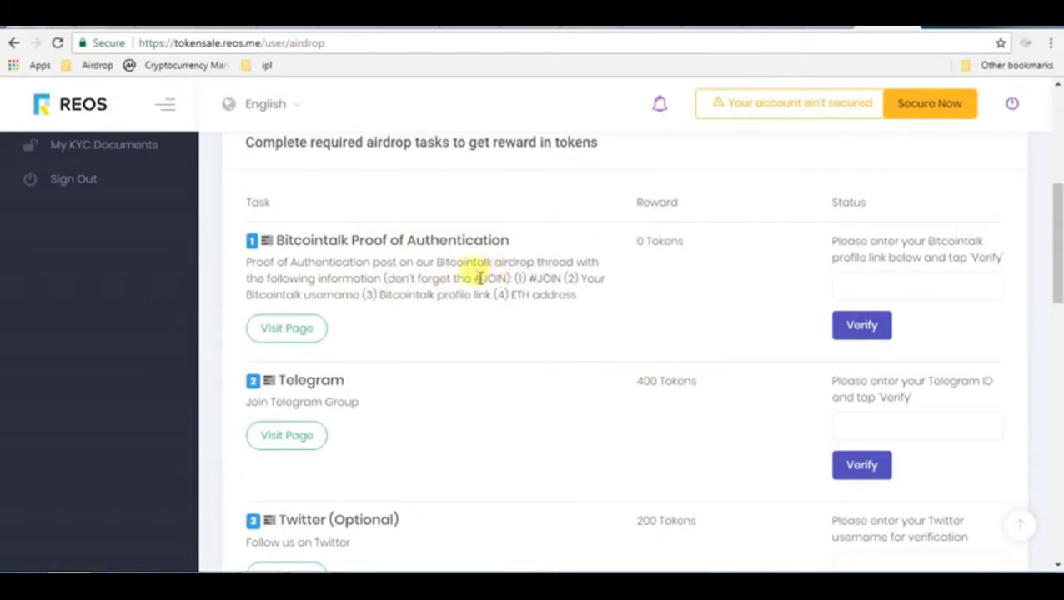
drag(505, 278, 575, 295)
click(632, 301)
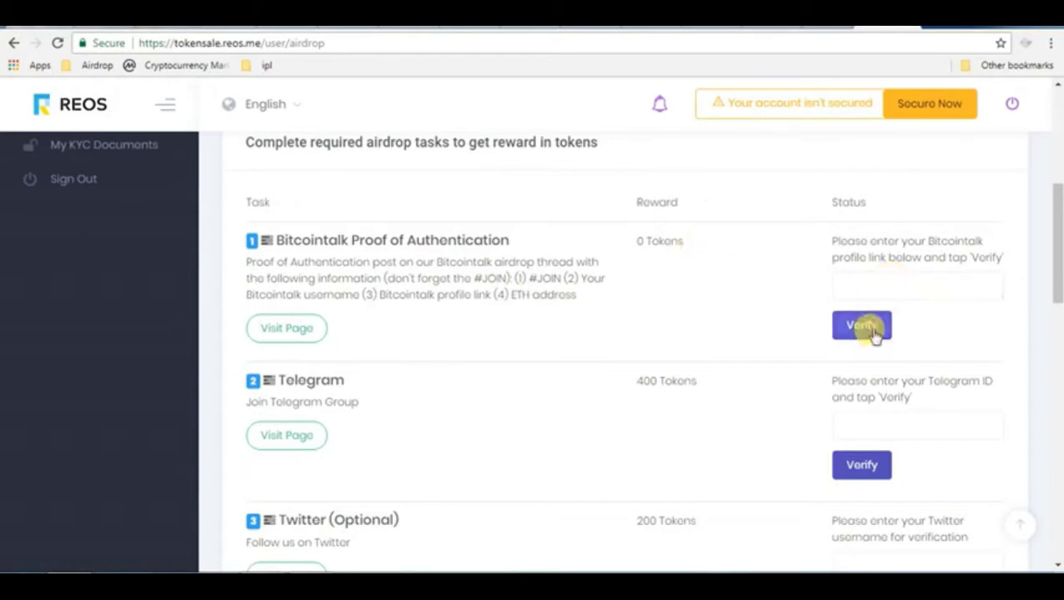
Open the REOS group from the Telegram task in a new tab and load it in Telegram Web.
scroll(873, 333, down, 2)
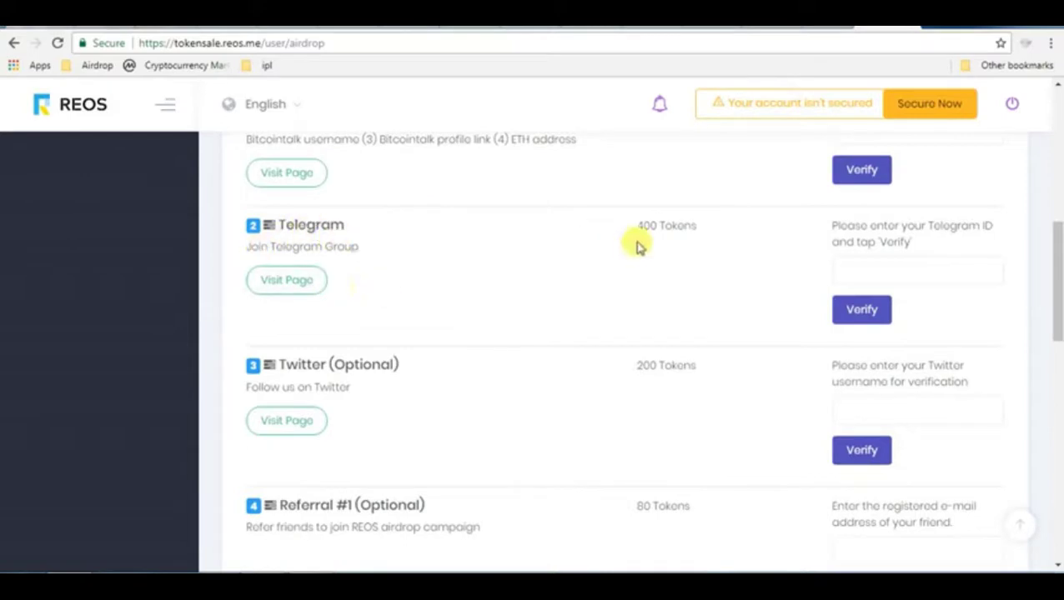
right_click(298, 296)
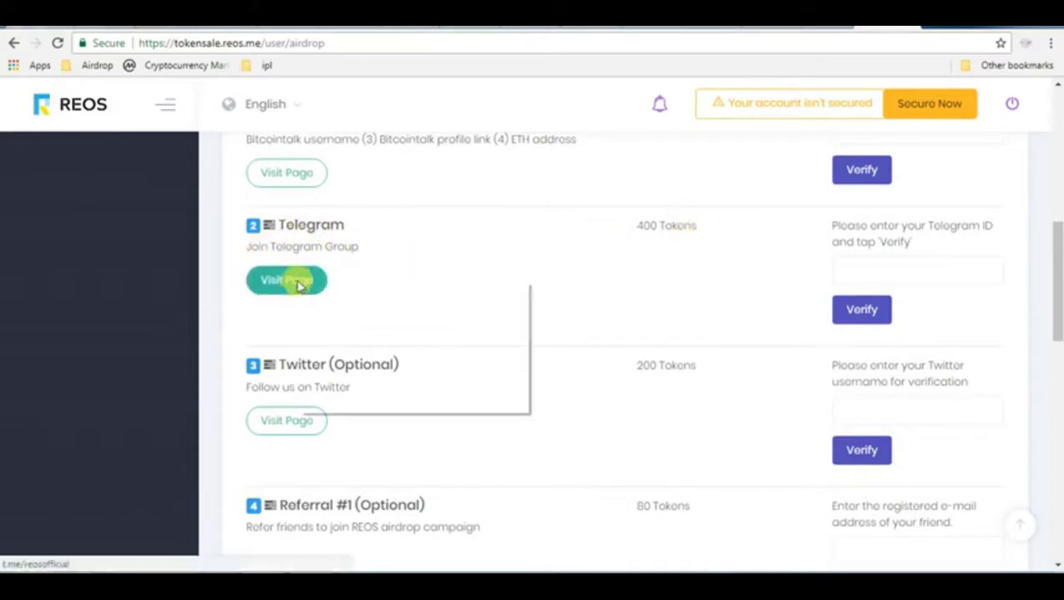
click(367, 291)
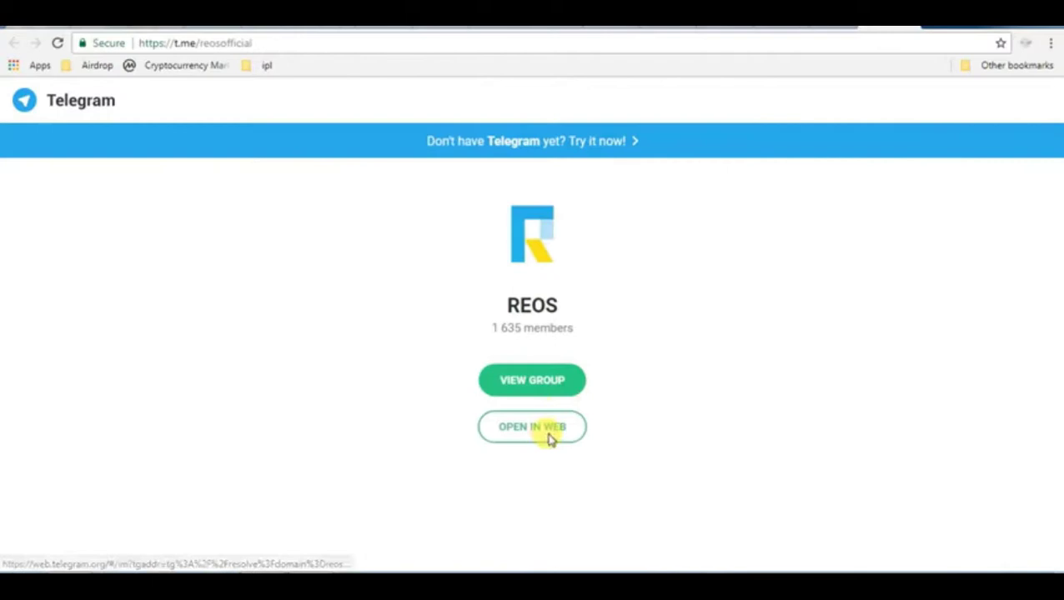
click(542, 429)
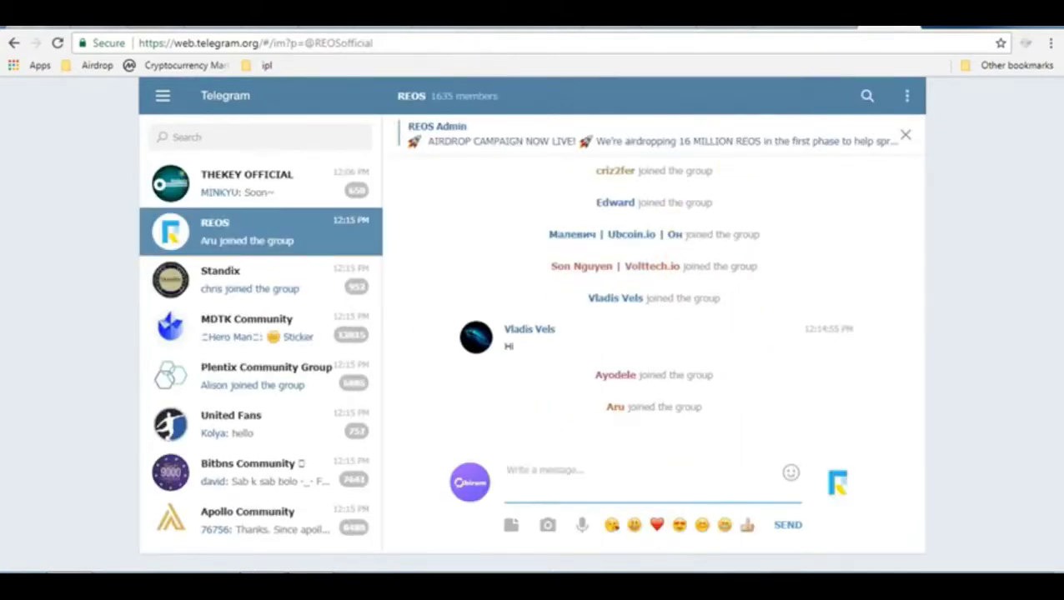
Return to the REOS airdrop page, enter the Telegram username in the Telegram task and submit it for verification.
click(814, 17)
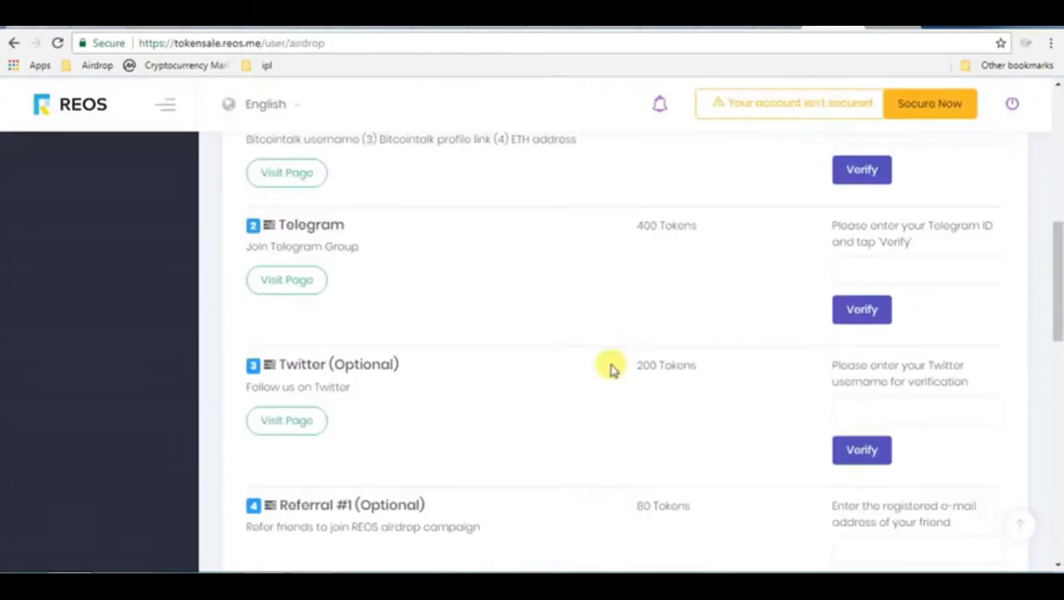
click(871, 269)
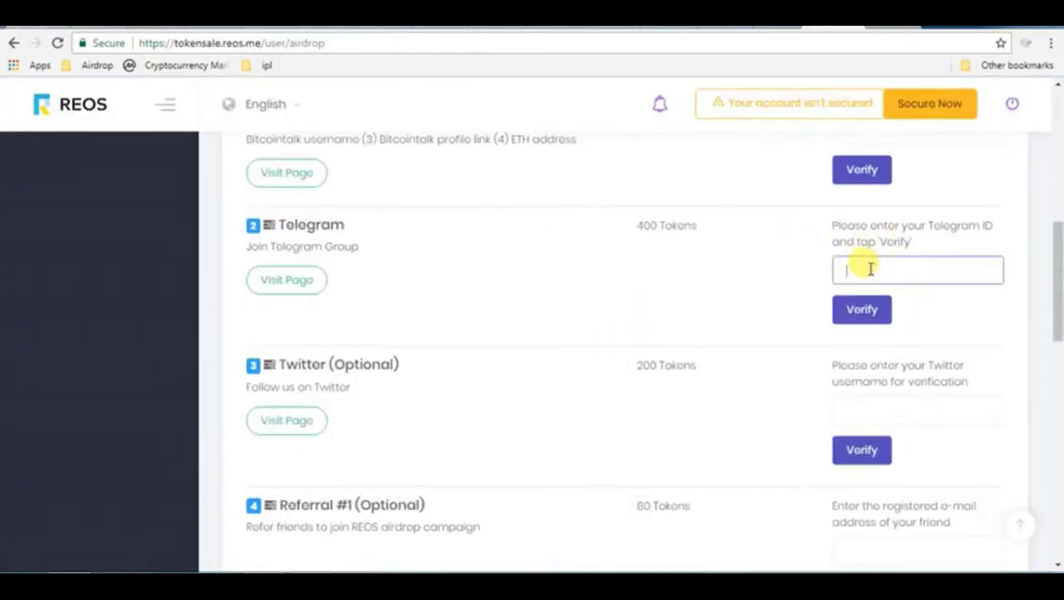
text(@)
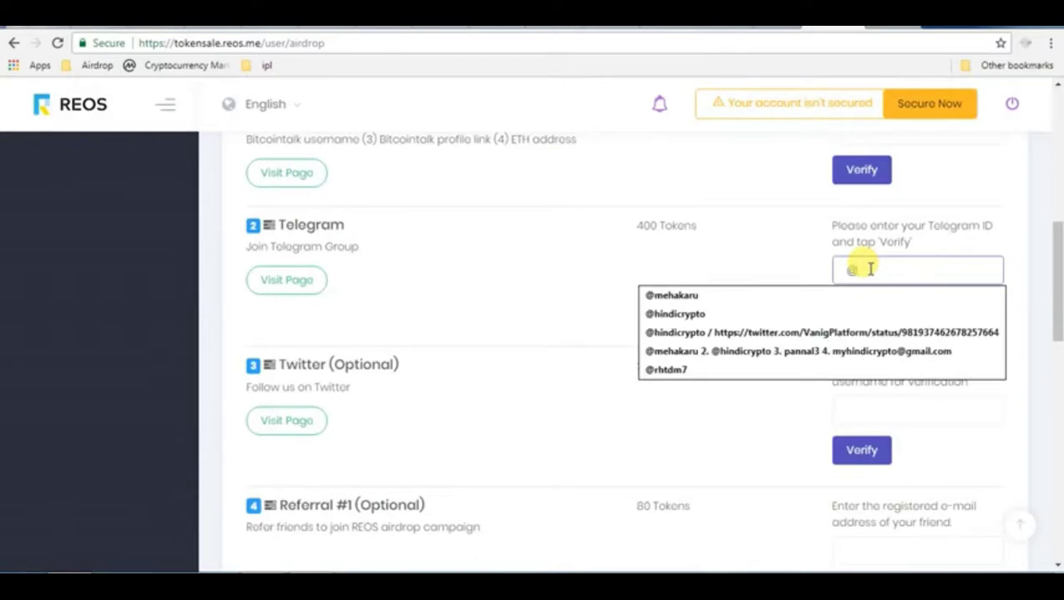
click(756, 304)
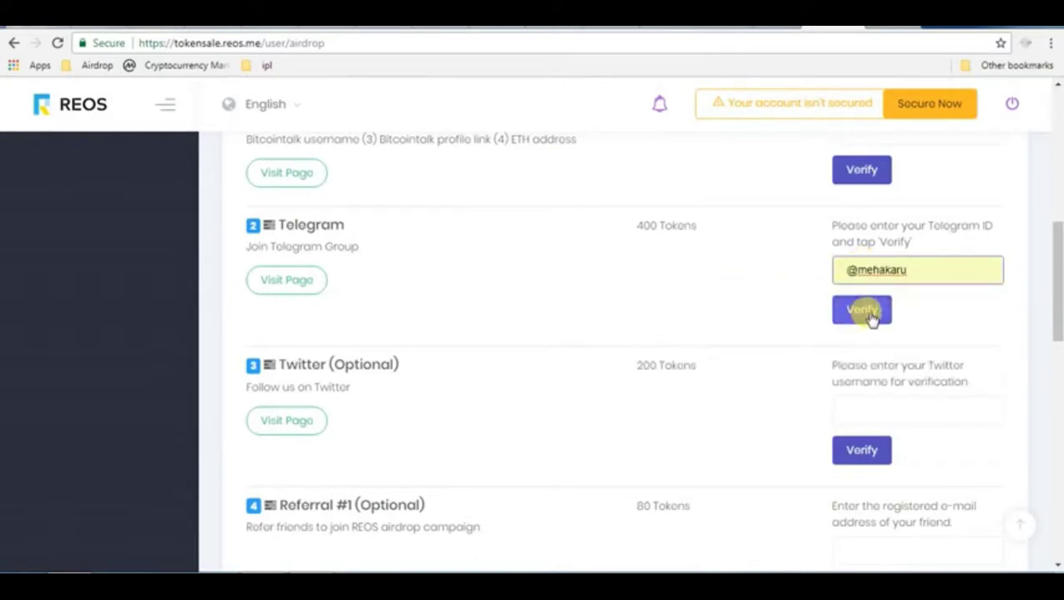
click(858, 310)
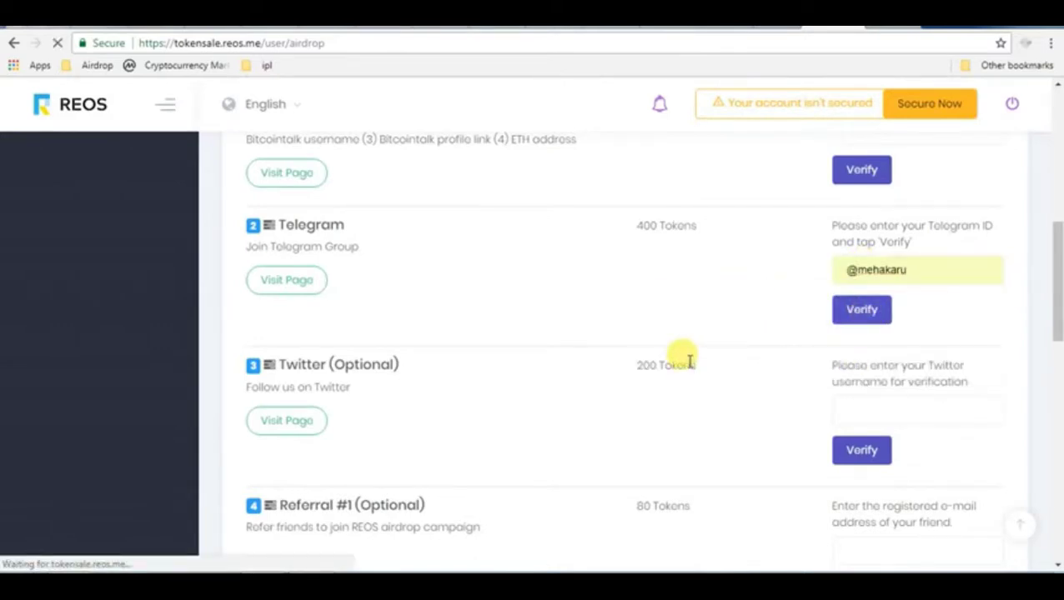
Check the Telegram task's verification status and the airdrop token summary.
scroll(784, 356, down, 5)
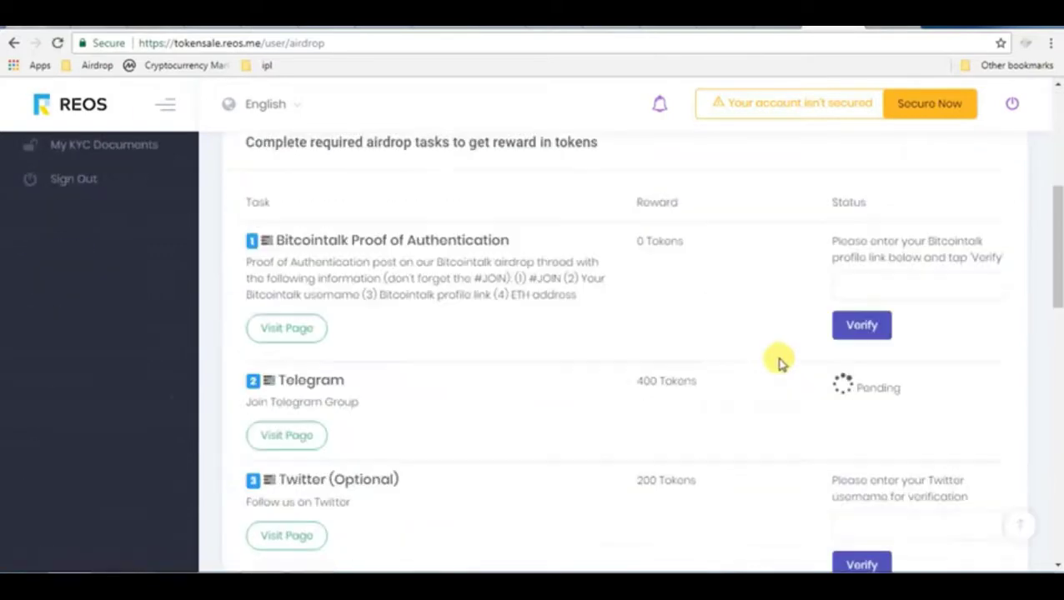
scroll(857, 387, down, 1)
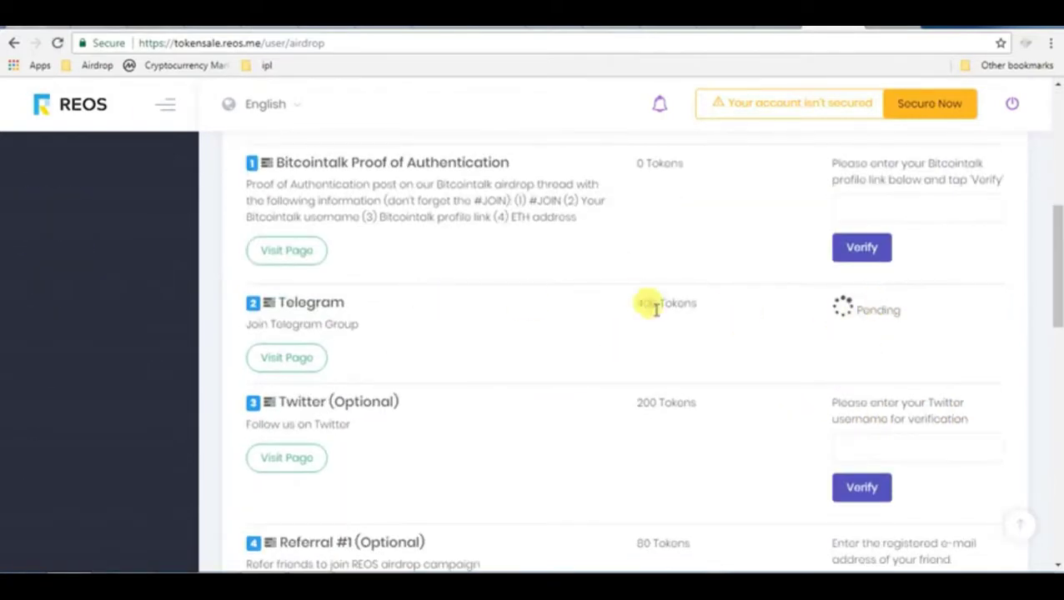
scroll(658, 325, up, 5)
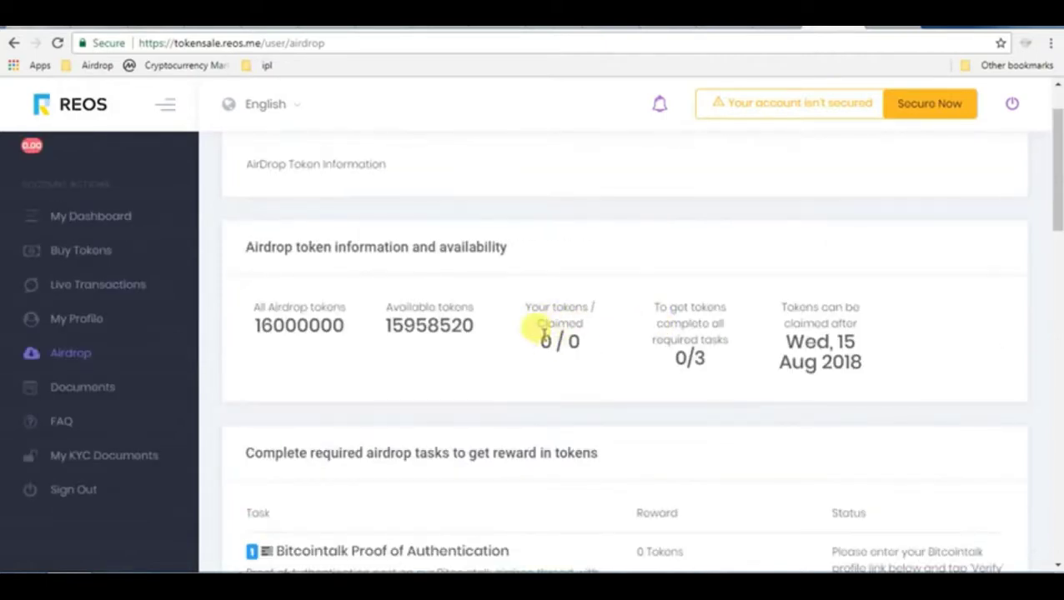
scroll(544, 334, down, 6)
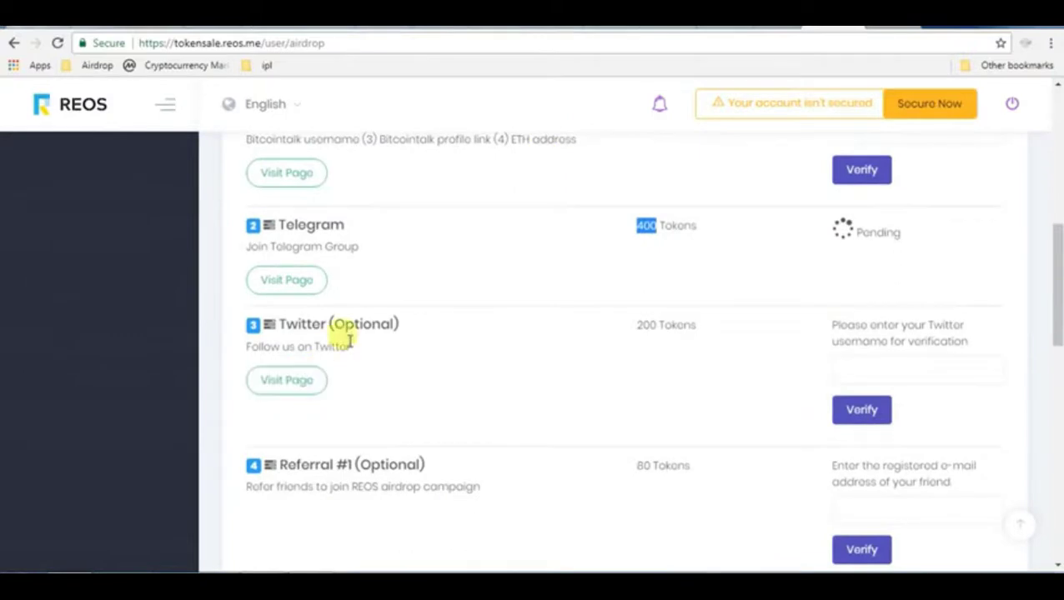
Check the reward of the optional Twitter task and open its REOS Twitter page in a new tab.
scroll(418, 347, down, 1)
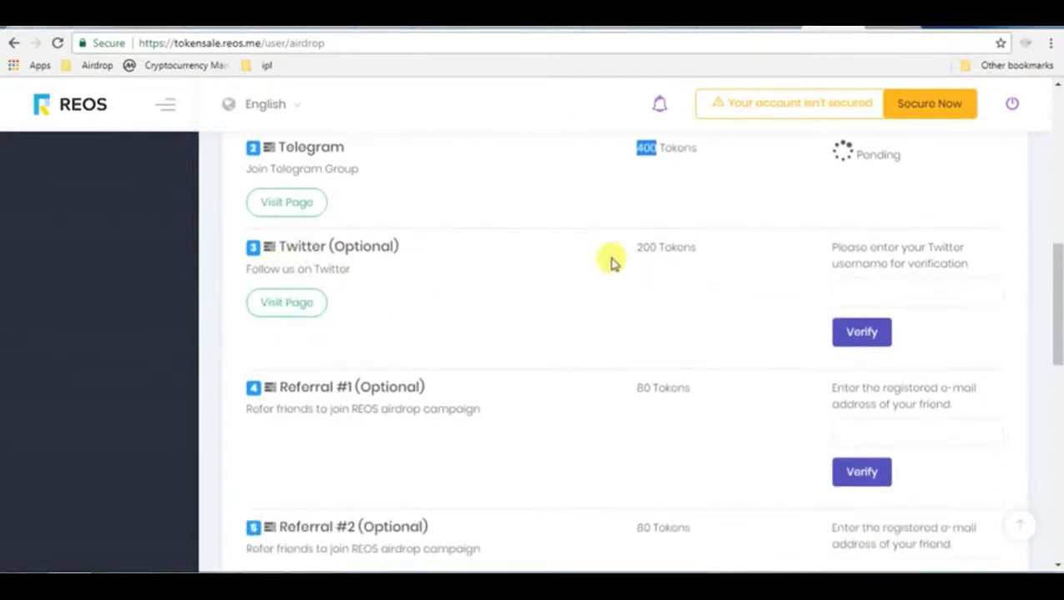
drag(638, 247, 705, 253)
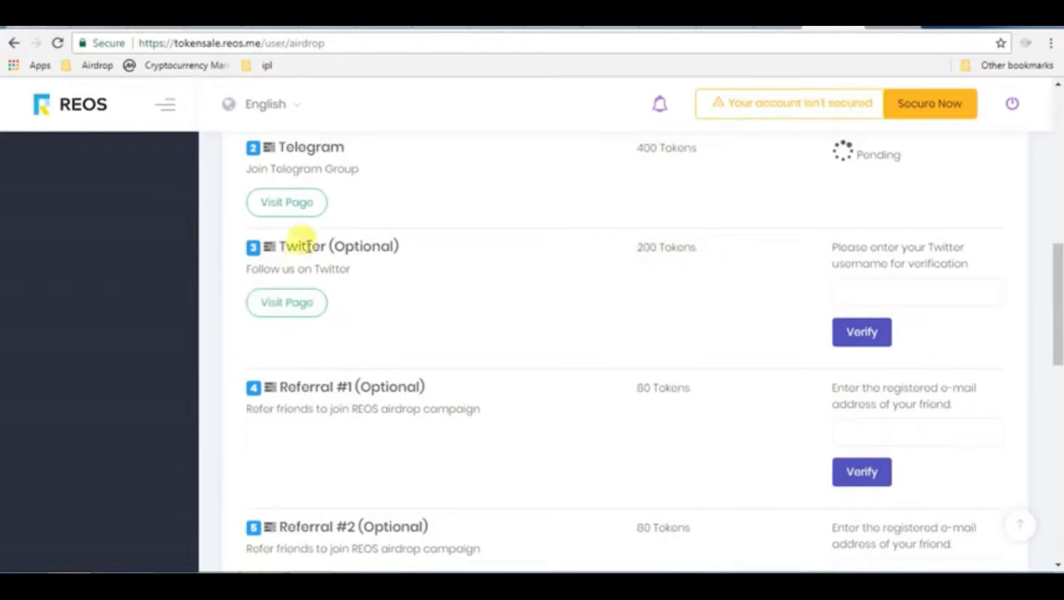
right_click(292, 305)
click(344, 312)
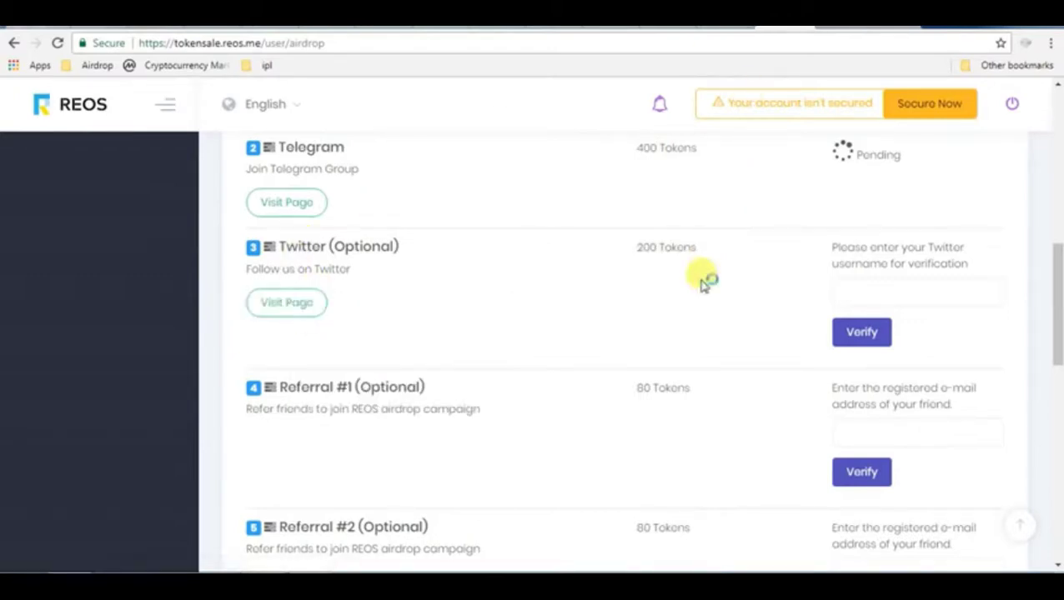
Enter the Twitter username in the optional Twitter task and submit it for verification.
click(885, 290)
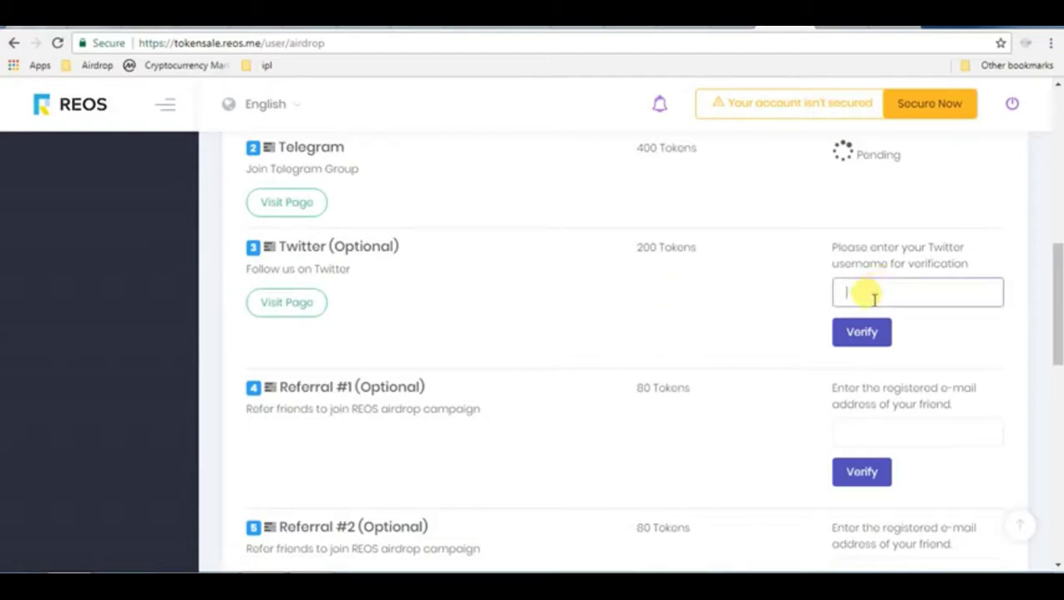
click(870, 296)
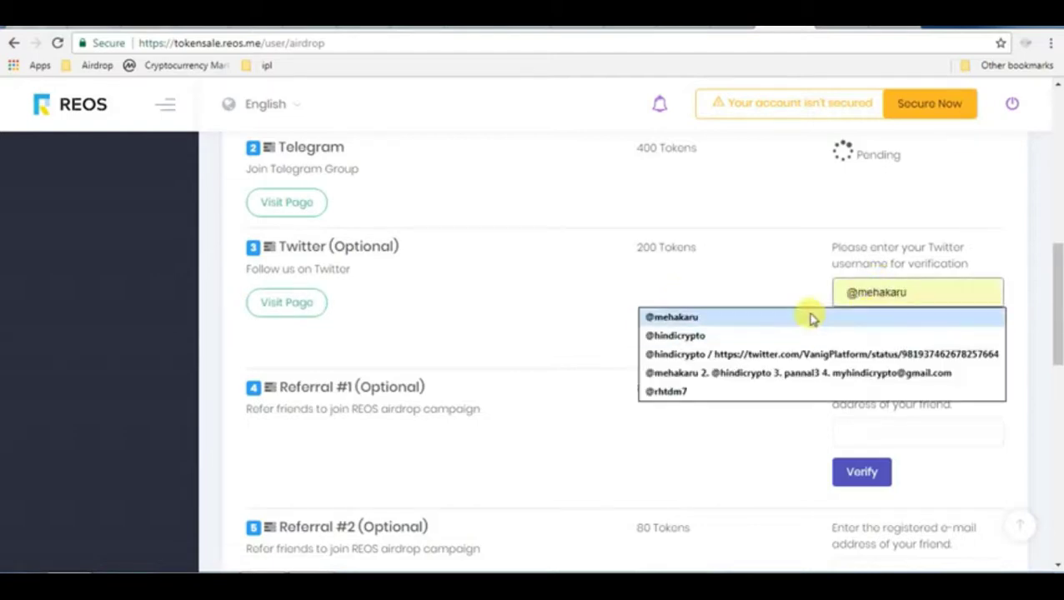
click(722, 336)
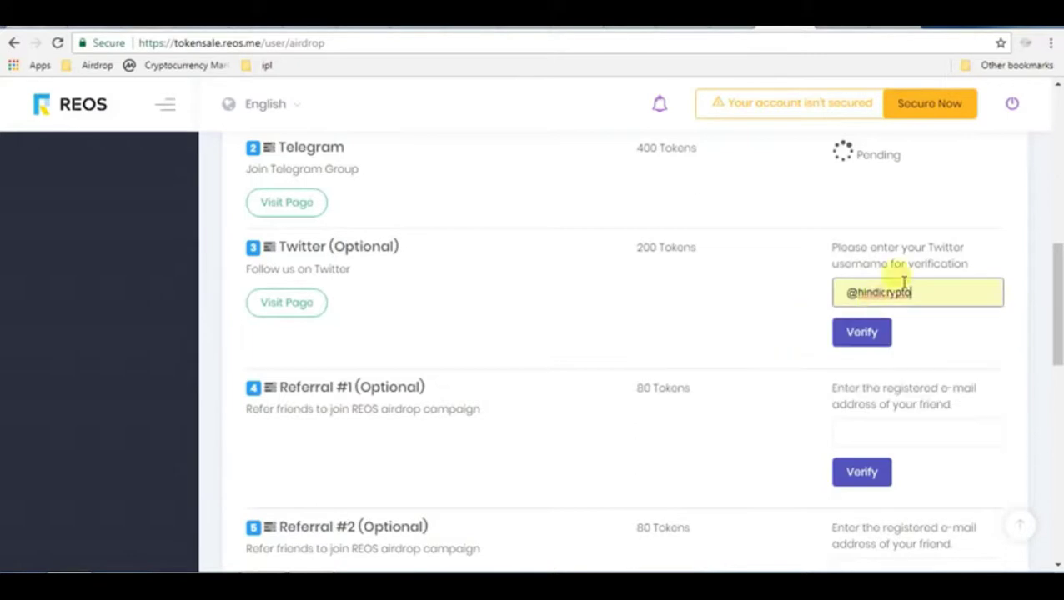
click(865, 338)
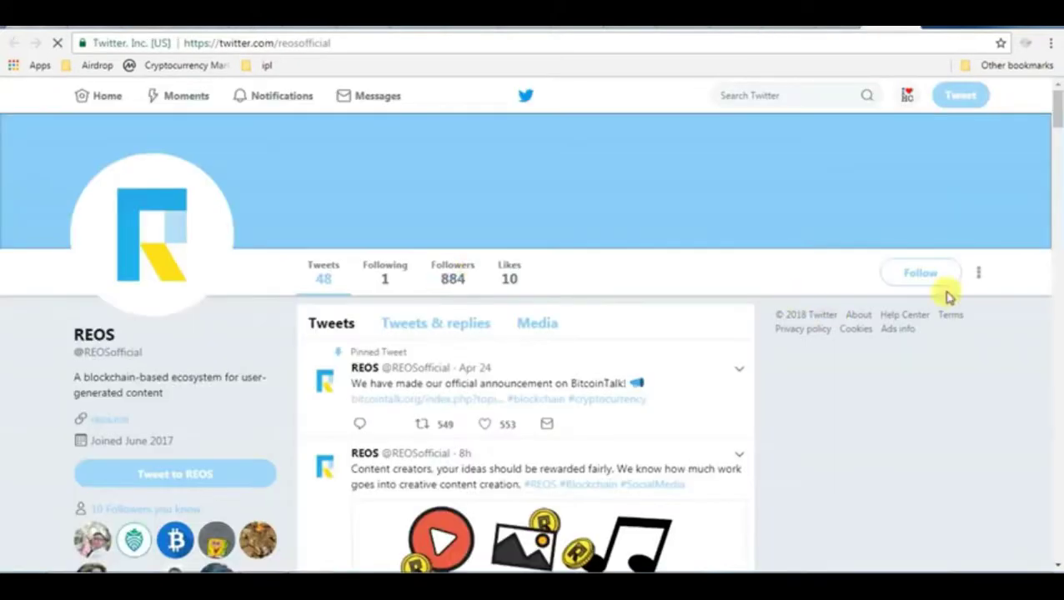
Follow the REOS account on Twitter and submit the username in the optional Twitter task for verification.
click(936, 275)
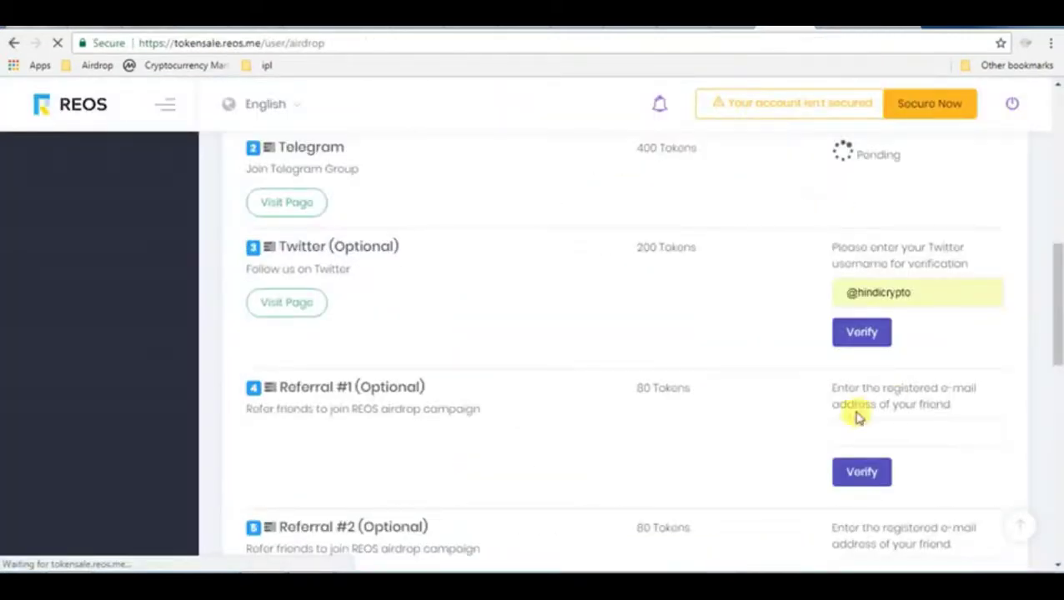
click(860, 330)
scroll(860, 359, down, 5)
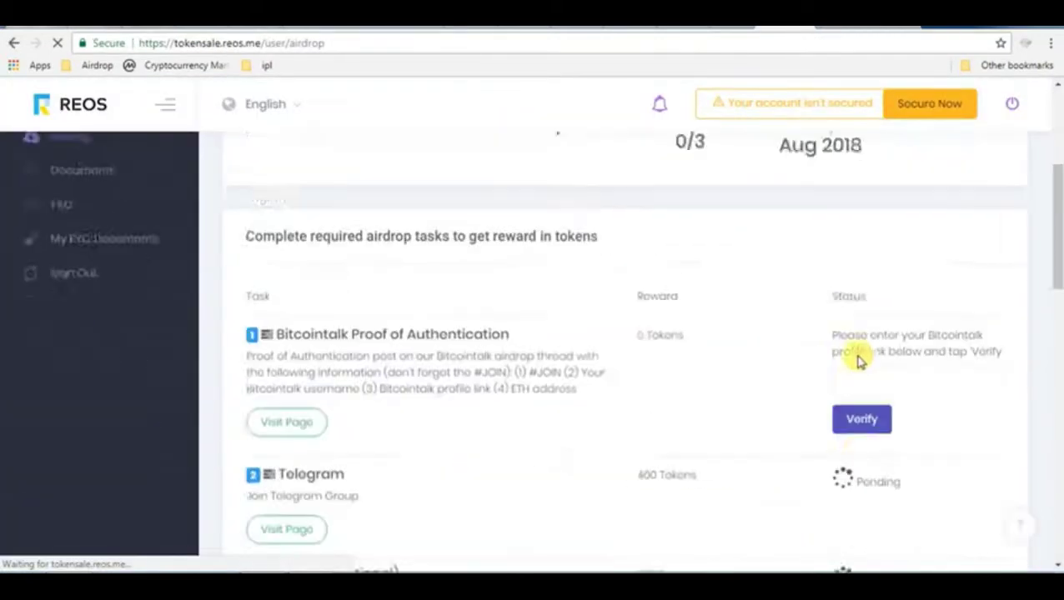
Check the verification statuses of the Bitcointalk, Telegram and Twitter tasks in the airdrop task list.
scroll(862, 363, down, 1)
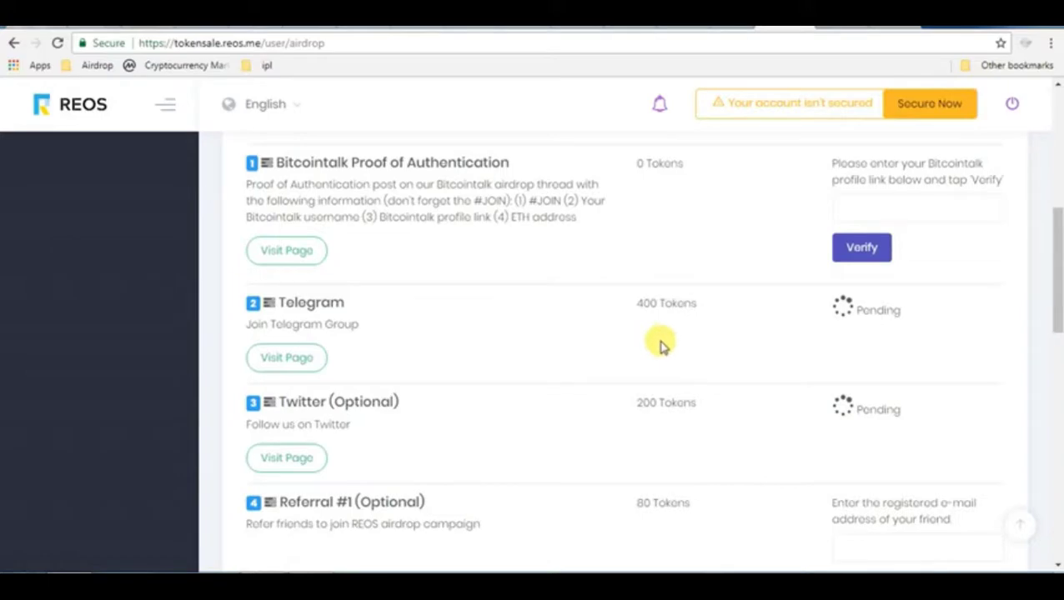
scroll(659, 342, up, 5)
scroll(630, 359, down, 4)
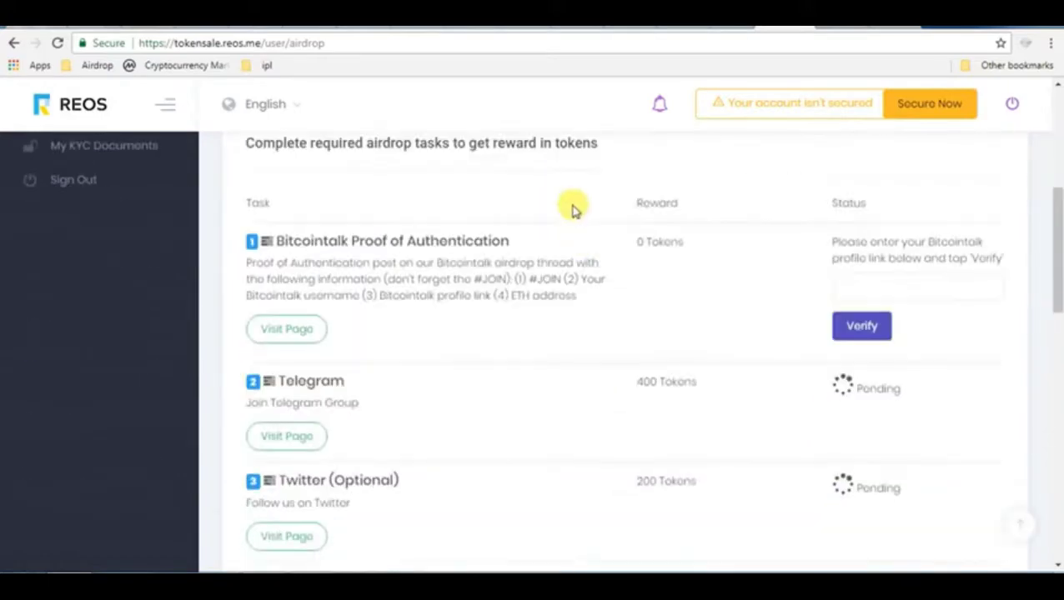
scroll(572, 210, up, 3)
scroll(636, 325, down, 4)
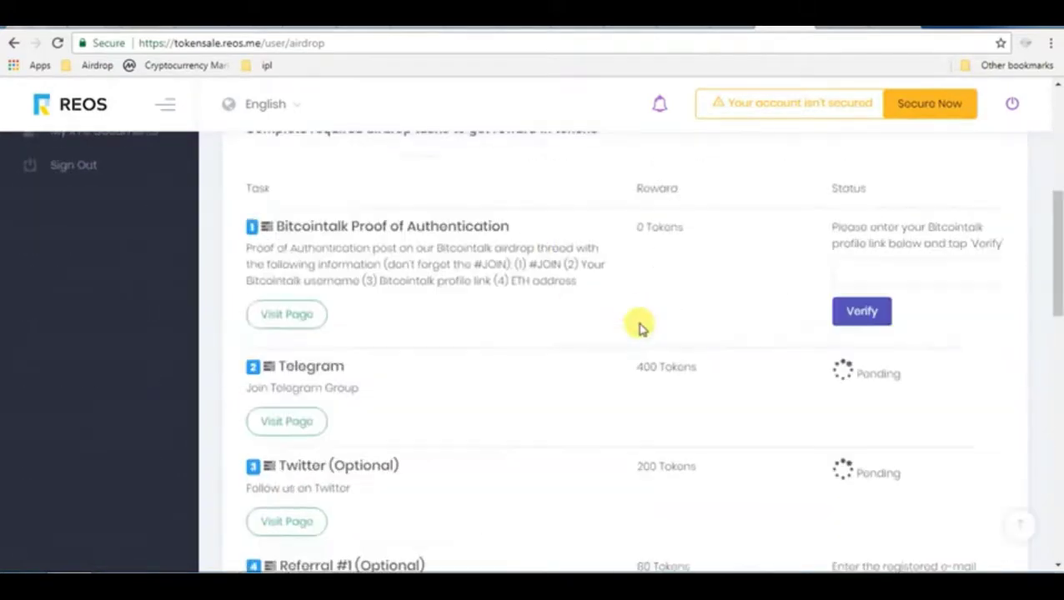
scroll(810, 356, down, 2)
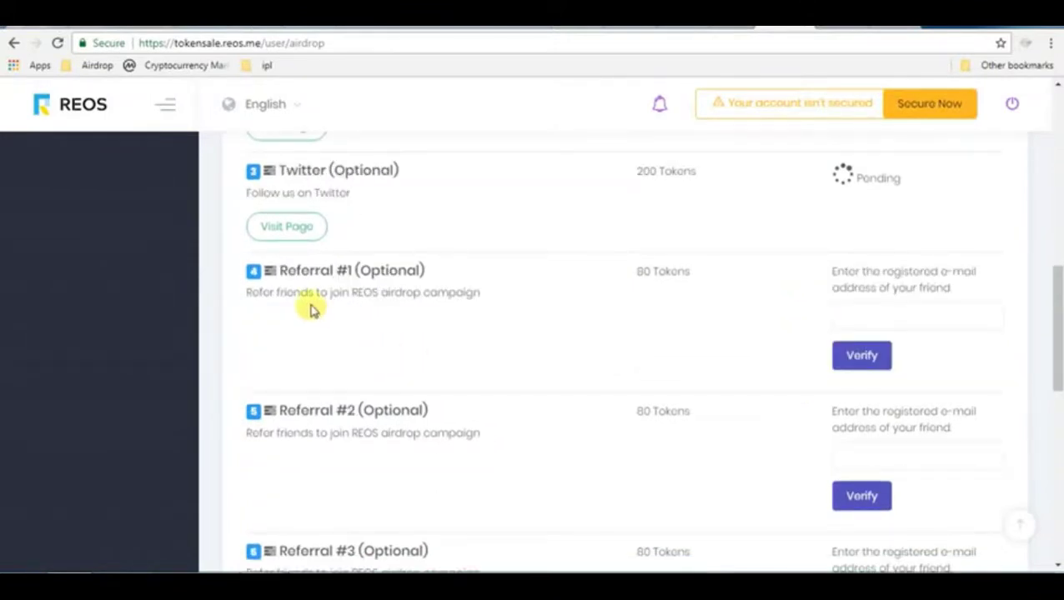
Examine the optional Referral #1 task, including its reward and the field for the friend's registered e-mail address.
drag(377, 268, 480, 268)
click(480, 266)
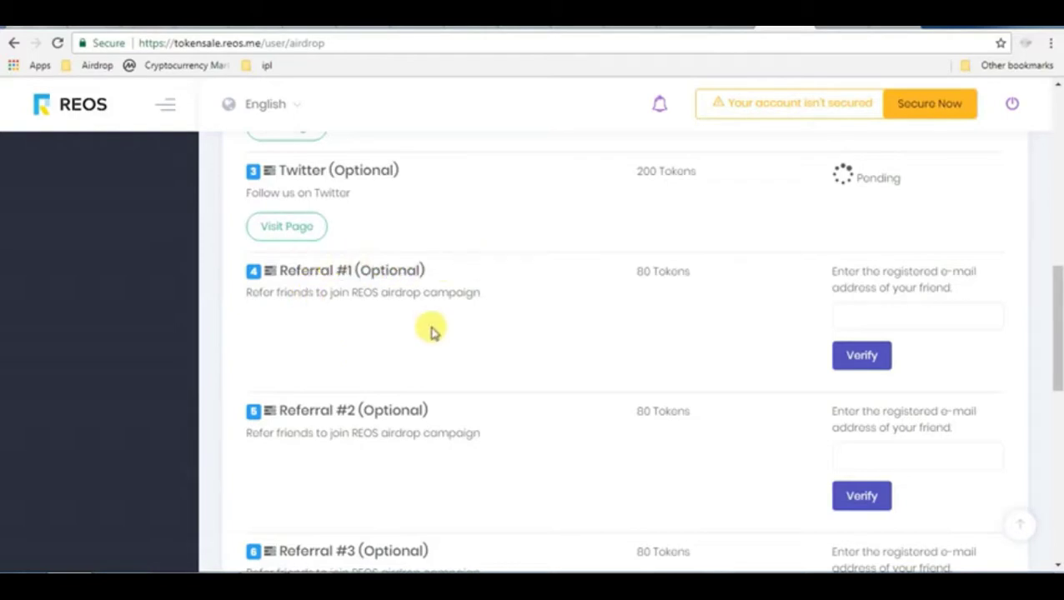
scroll(433, 331, up, 5)
scroll(433, 331, down, 2)
scroll(433, 331, down, 4)
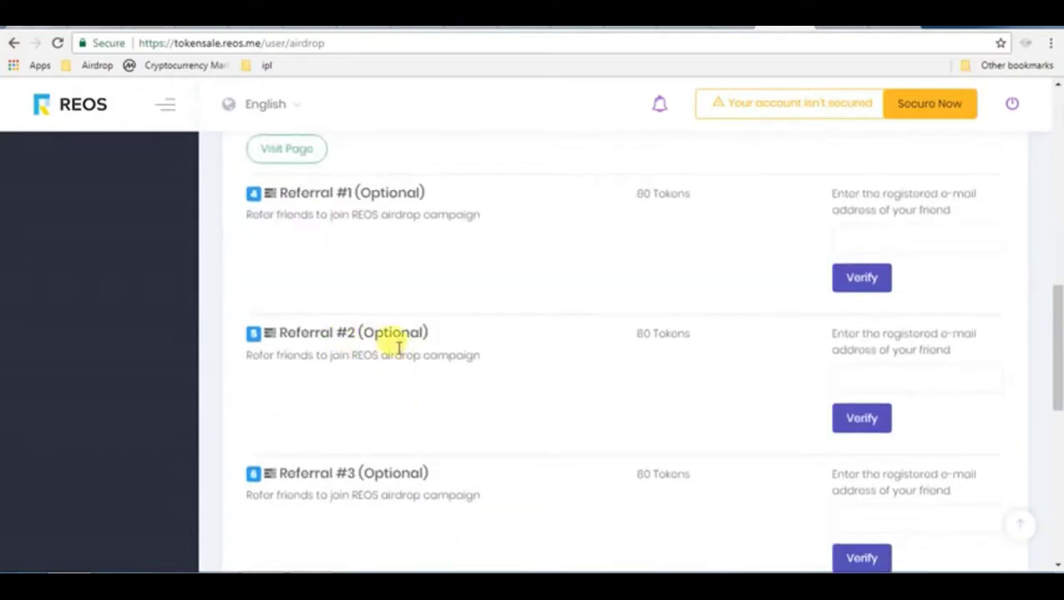
scroll(340, 242, up, 1)
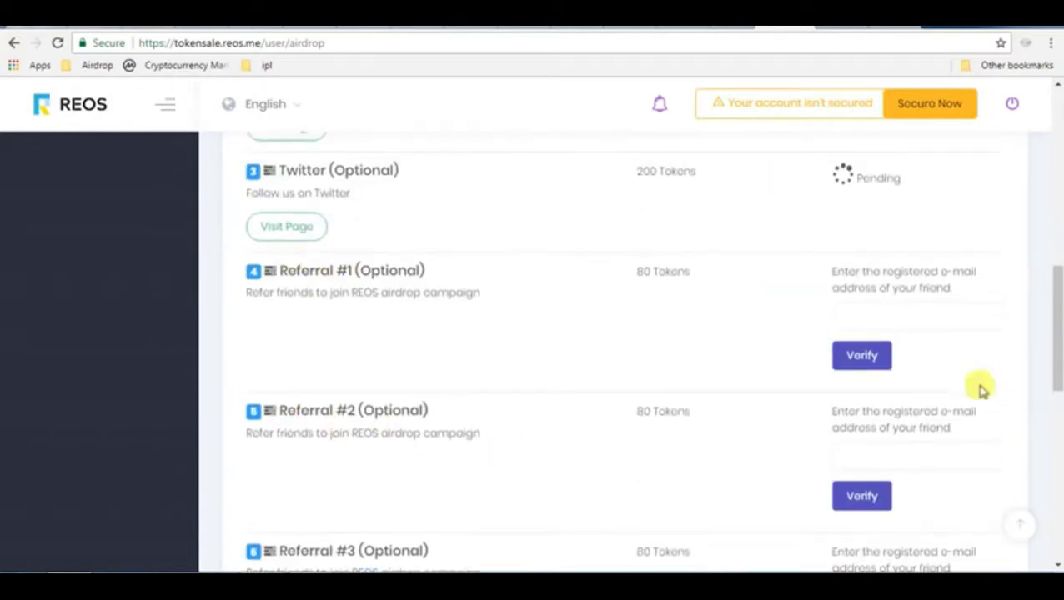
click(869, 315)
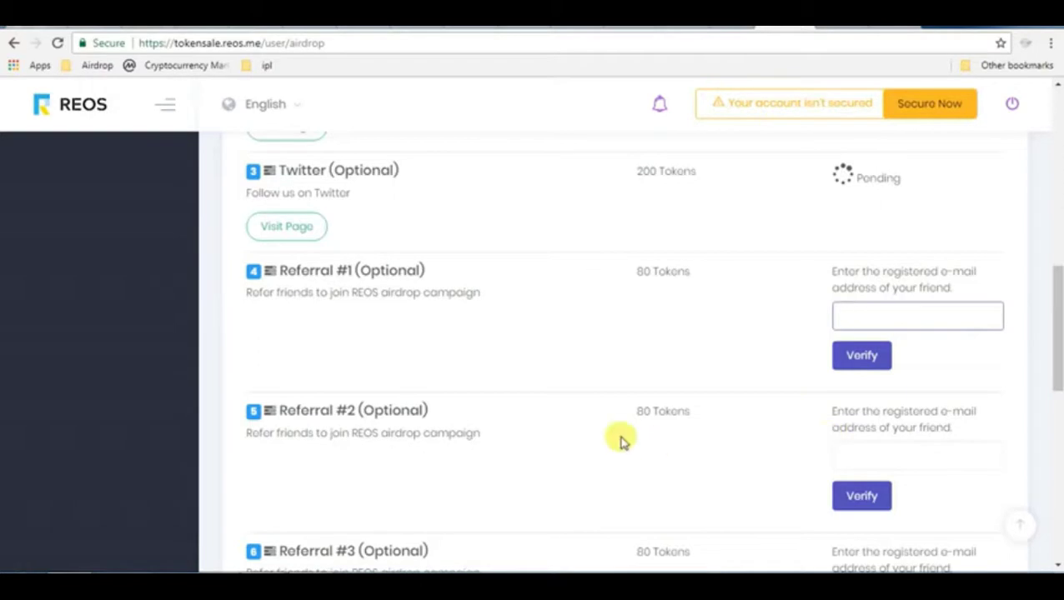
Look through the optional Referral #2 to Referral #5 tasks and their rewards, down to the ERC20 Wallet Address task.
scroll(622, 440, down, 1)
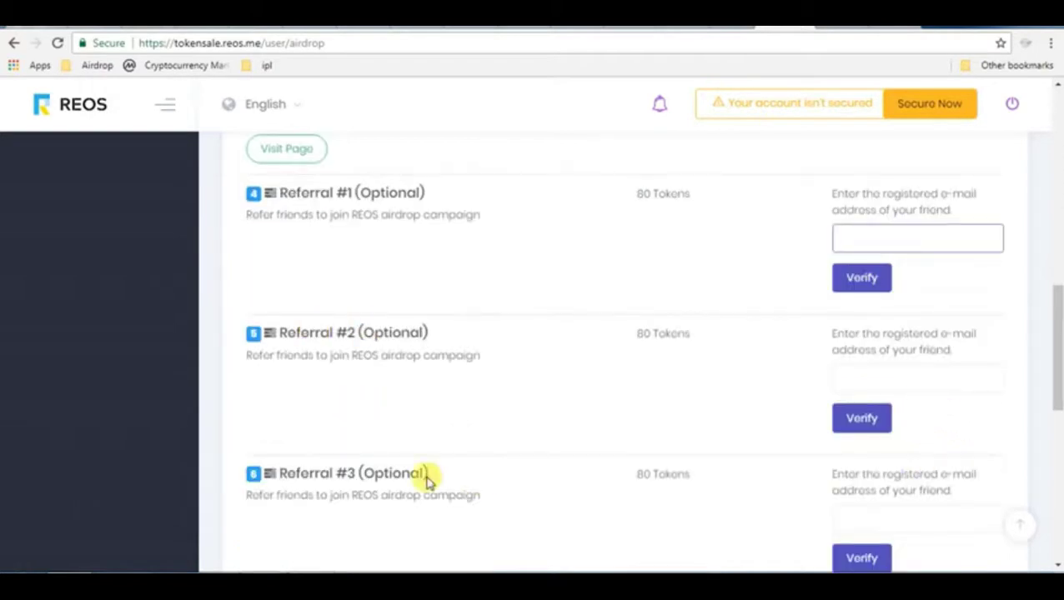
scroll(428, 476, down, 3)
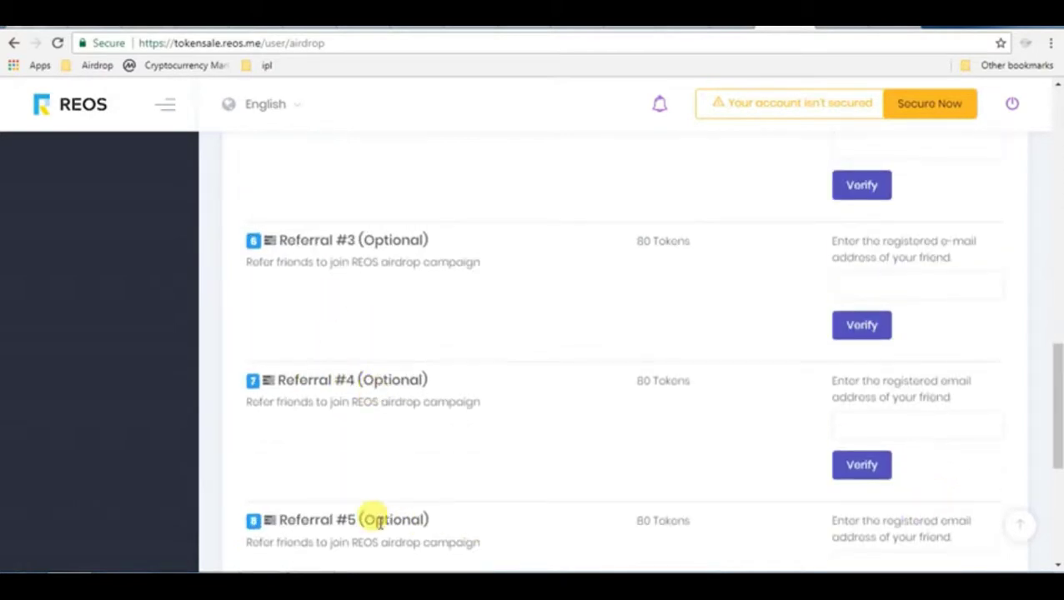
scroll(667, 387, down, 2)
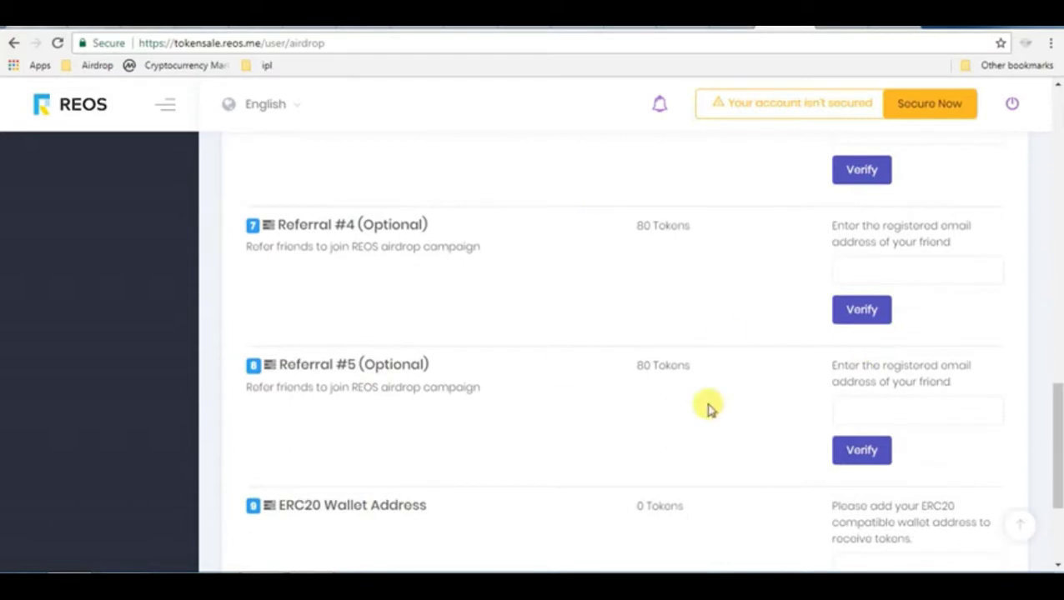
scroll(708, 408, up, 2)
scroll(681, 417, down, 3)
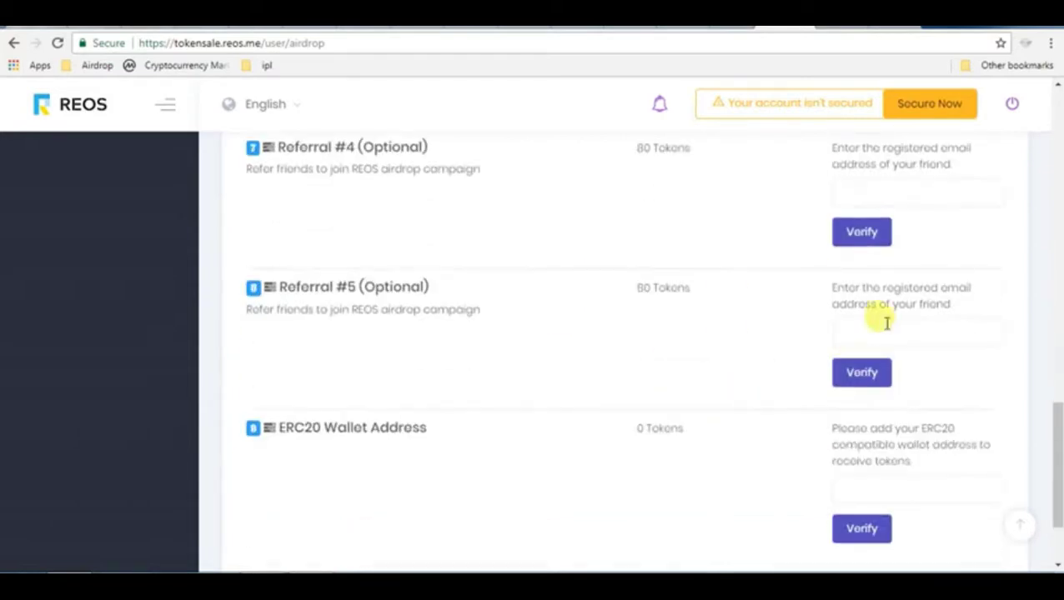
scroll(649, 445, down, 2)
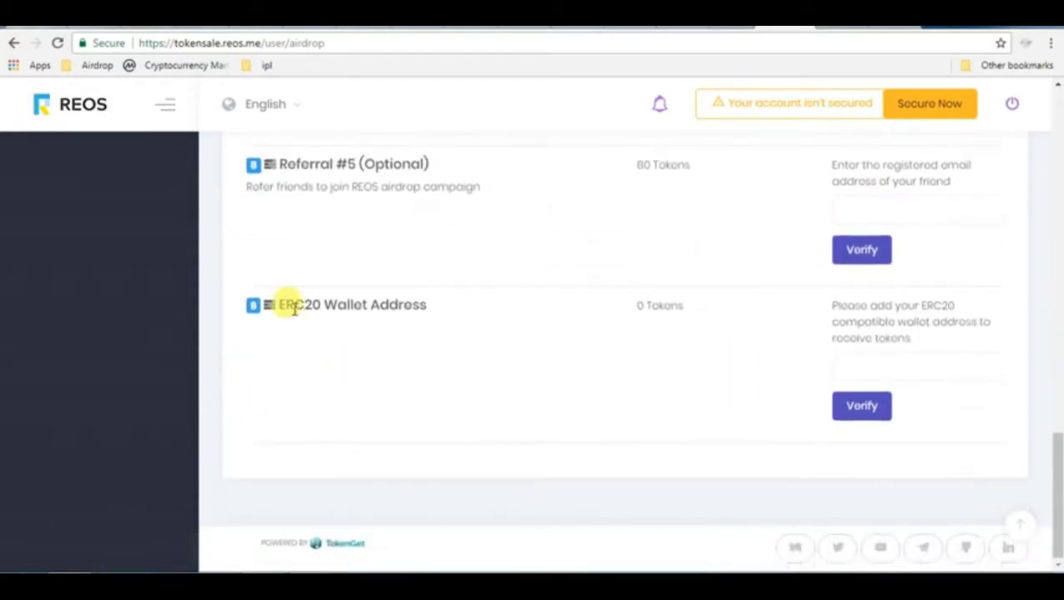
Paste the wallet address into the ERC20 Wallet Address task and submit it for verification.
drag(279, 302, 332, 299)
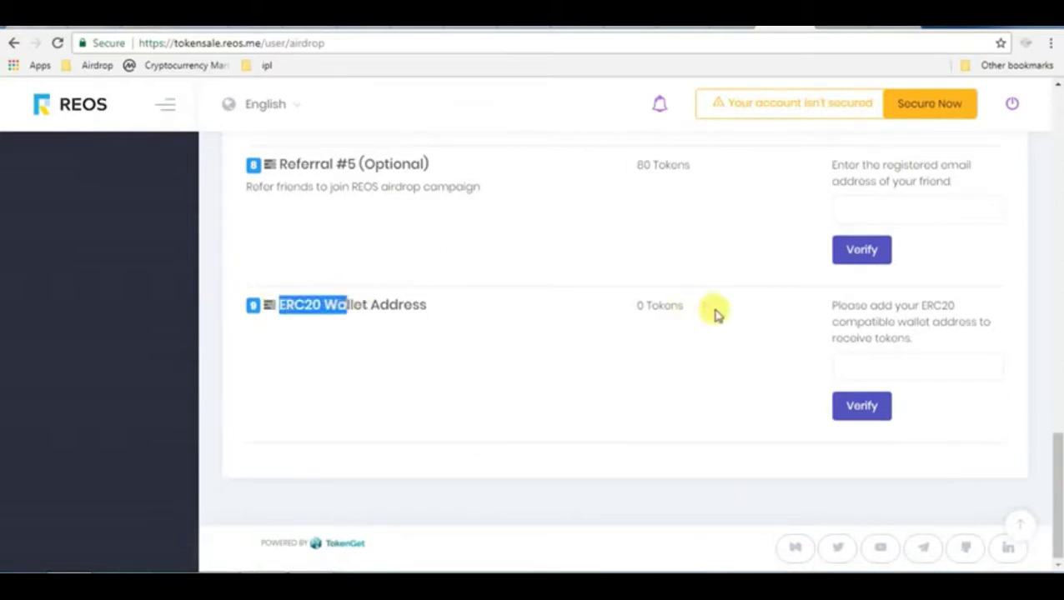
click(684, 315)
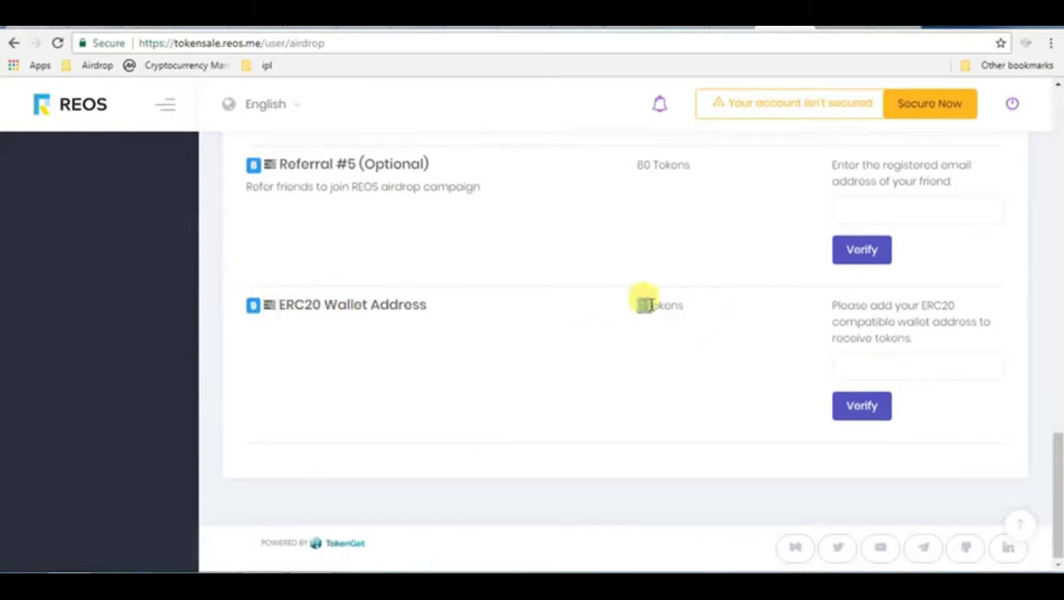
click(684, 351)
click(845, 374)
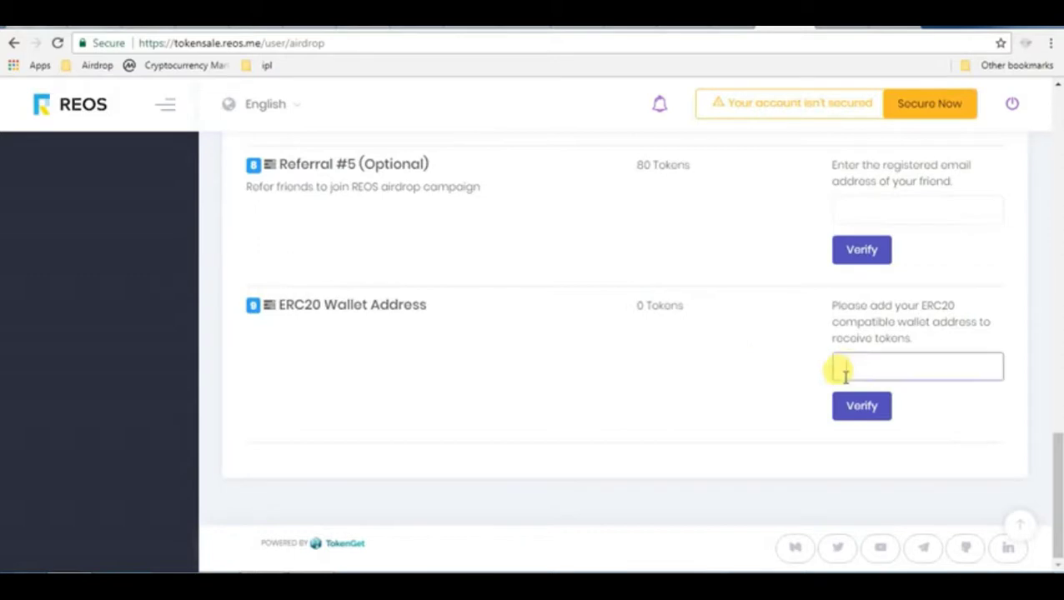
scroll(677, 411, up, 15)
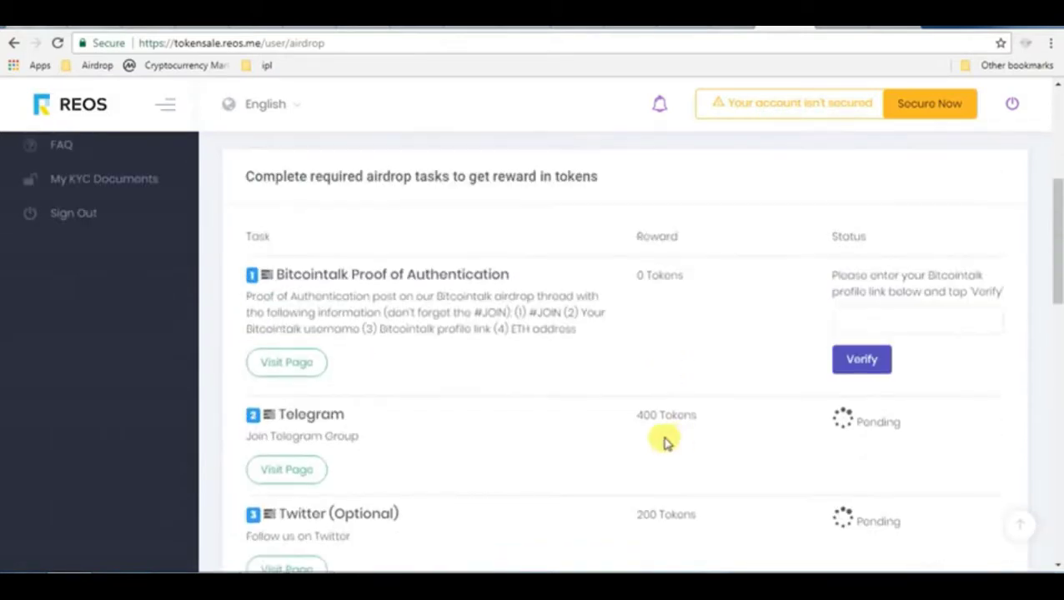
scroll(646, 461, down, 15)
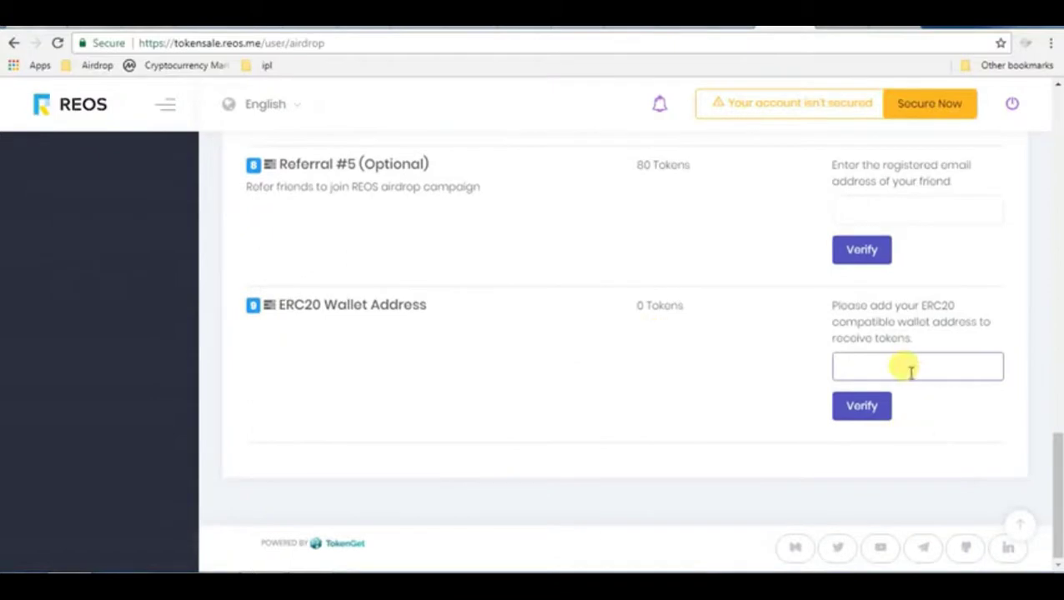
right_click(863, 364)
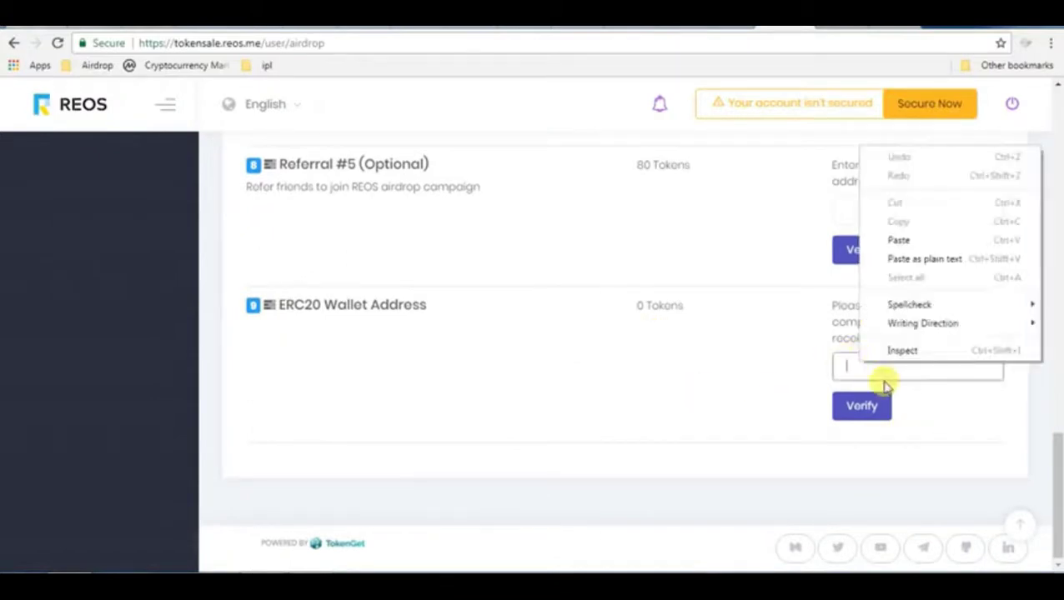
click(940, 240)
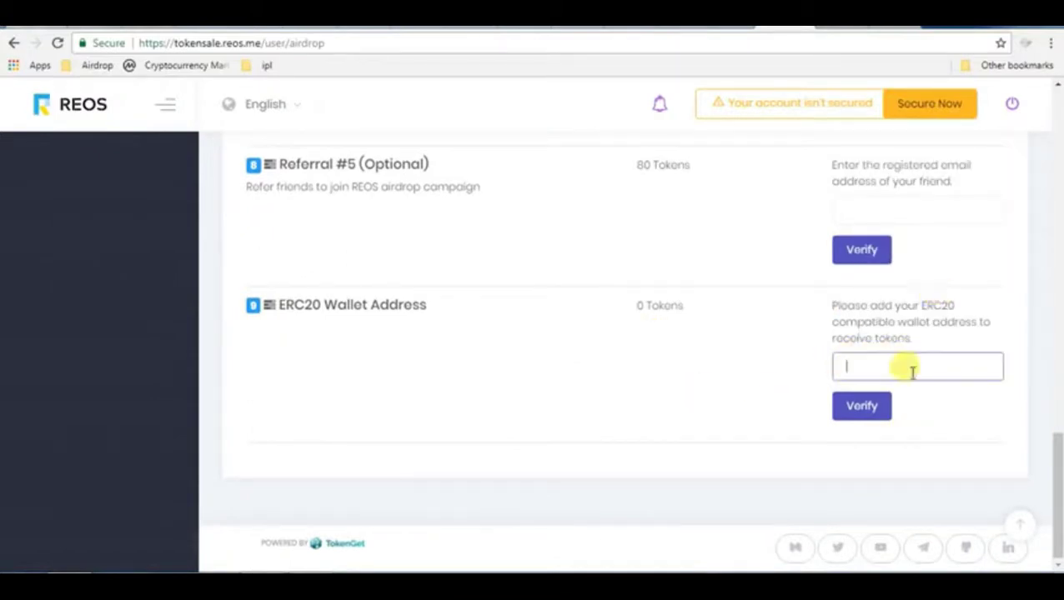
click(863, 408)
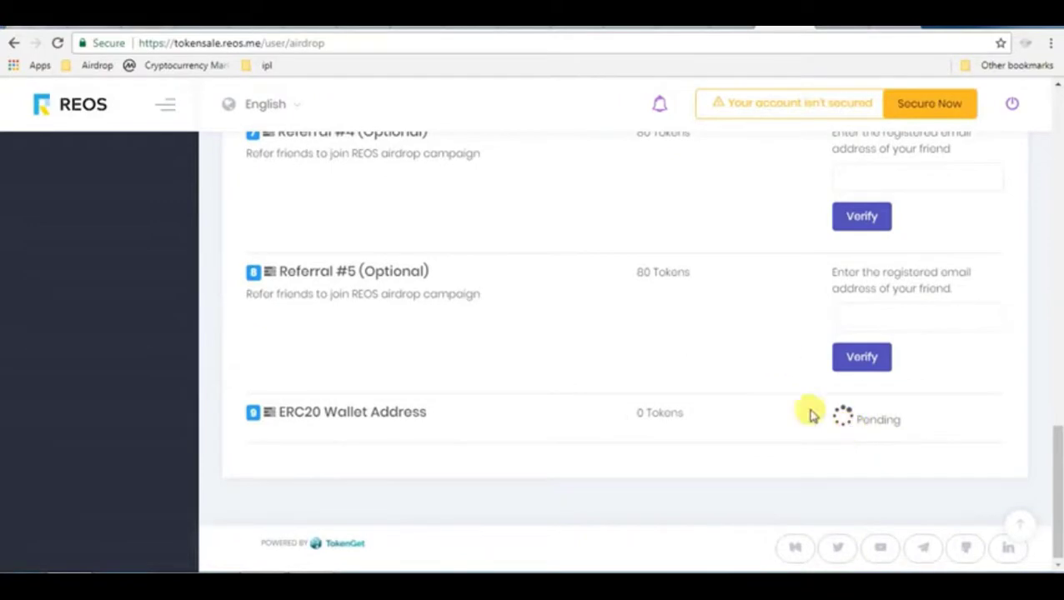
Review the airdrop token summary, the referral tasks' e-mail fields and the status of the submitted tasks.
scroll(849, 438, up, 15)
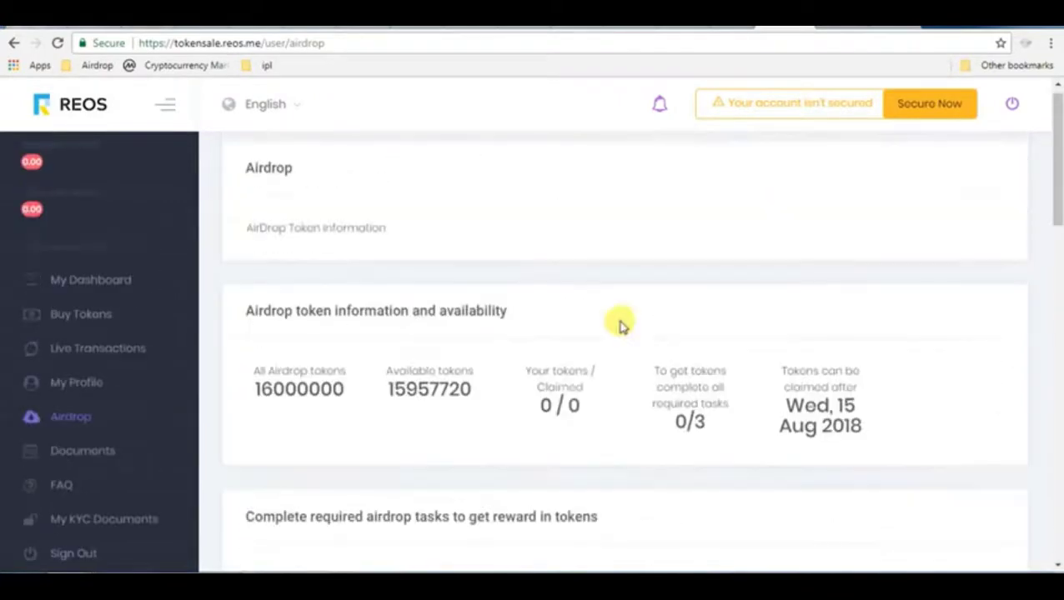
scroll(642, 429, down, 7)
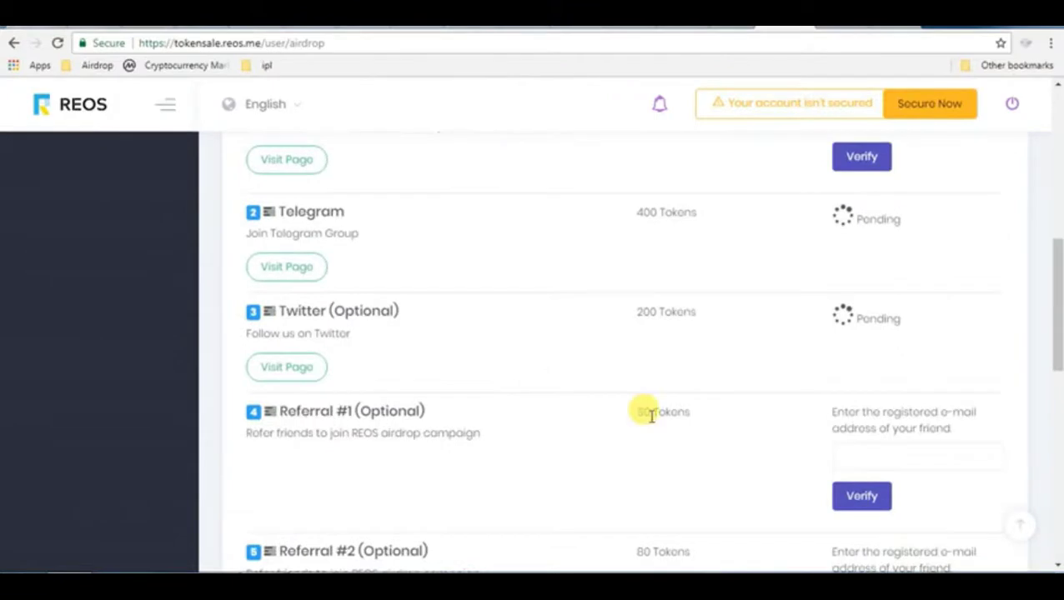
scroll(667, 356, down, 3)
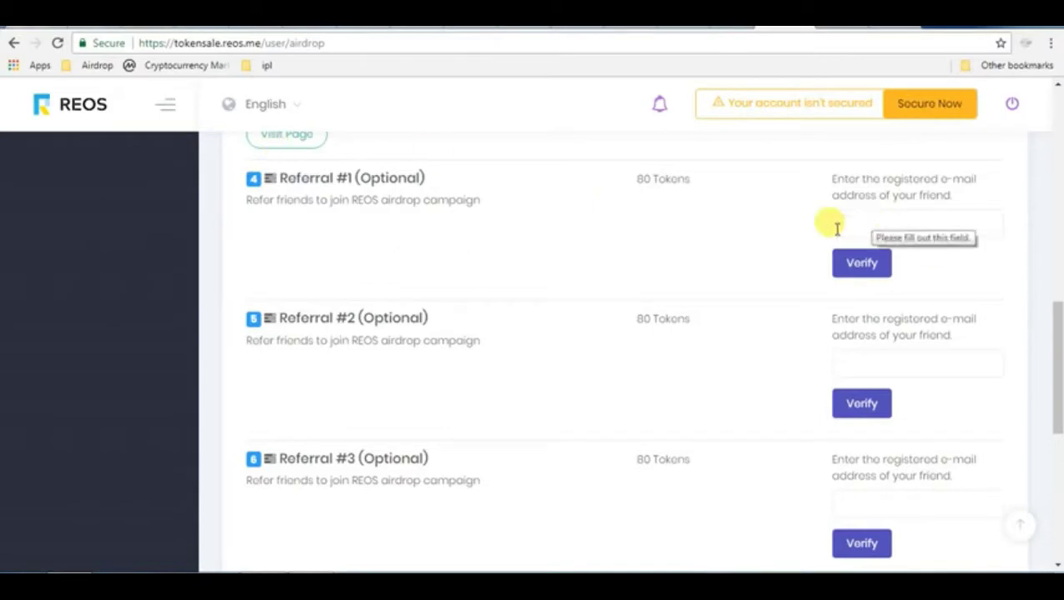
click(913, 225)
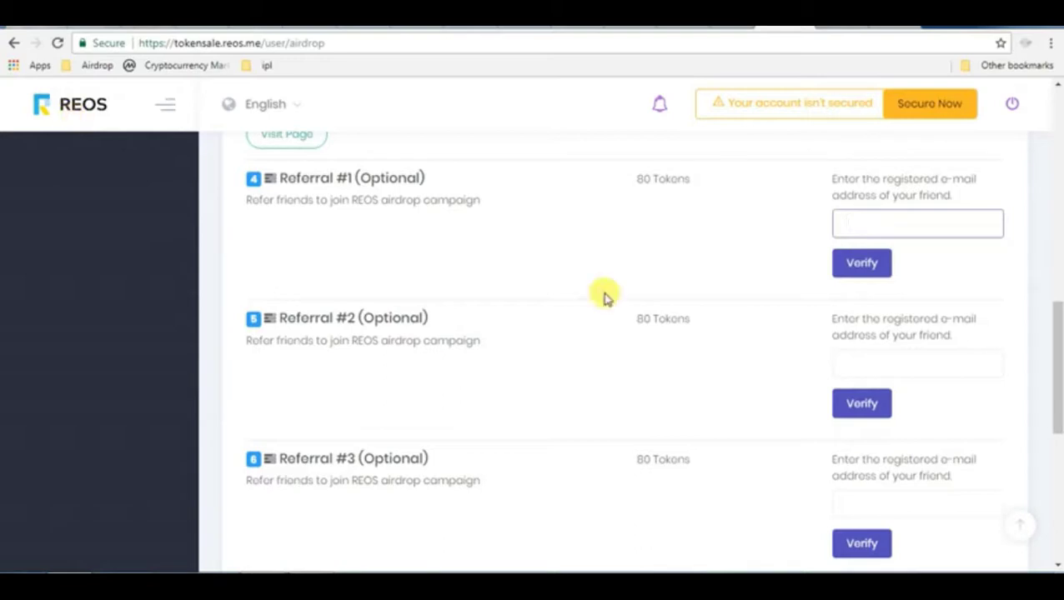
scroll(527, 379, down, 3)
scroll(527, 380, down, 3)
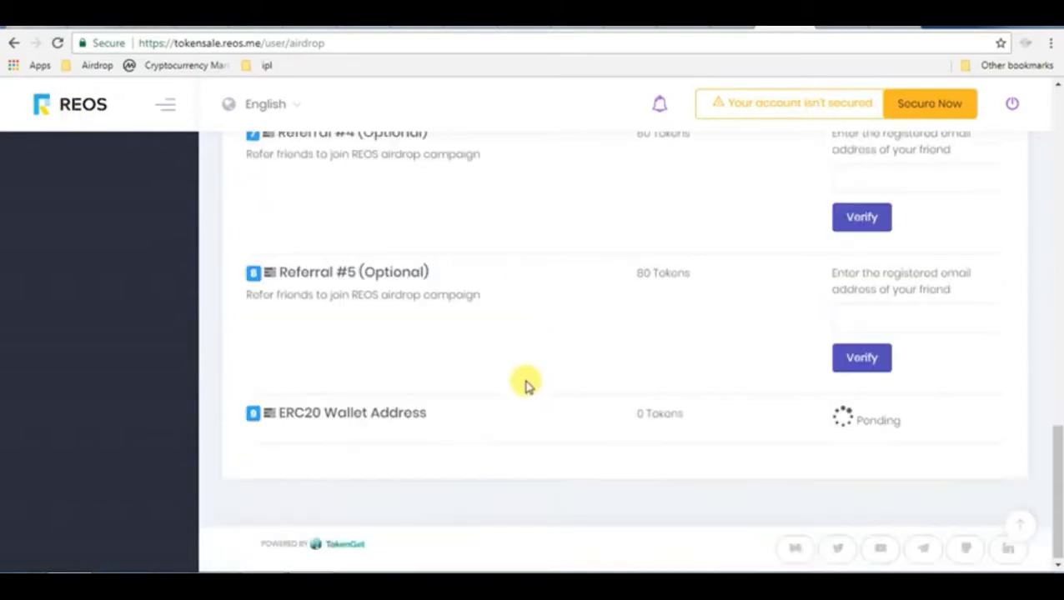
scroll(433, 325, up, 10)
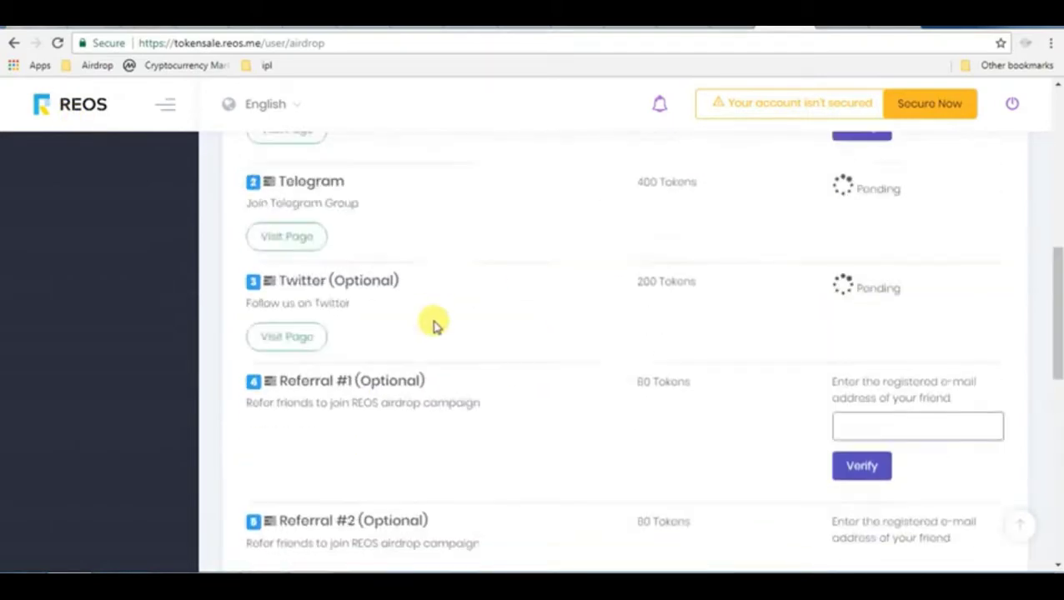
scroll(434, 325, up, 1)
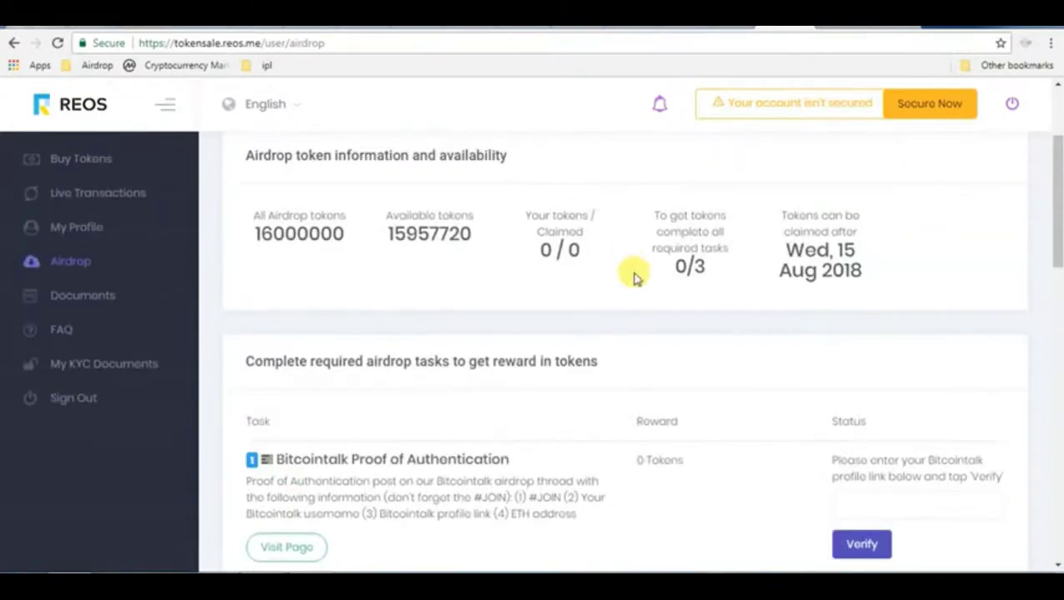
Examine the Bitcointalk Proof of Authentication requirements and the rewards of the Bitcointalk, Telegram and Twitter tasks.
scroll(634, 277, down, 2)
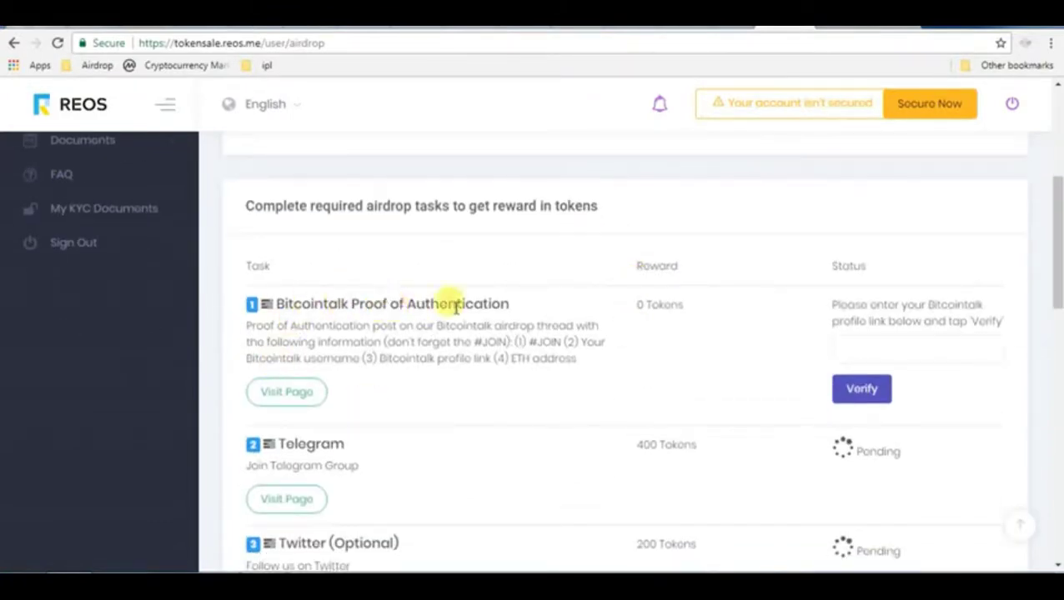
scroll(499, 320, down, 1)
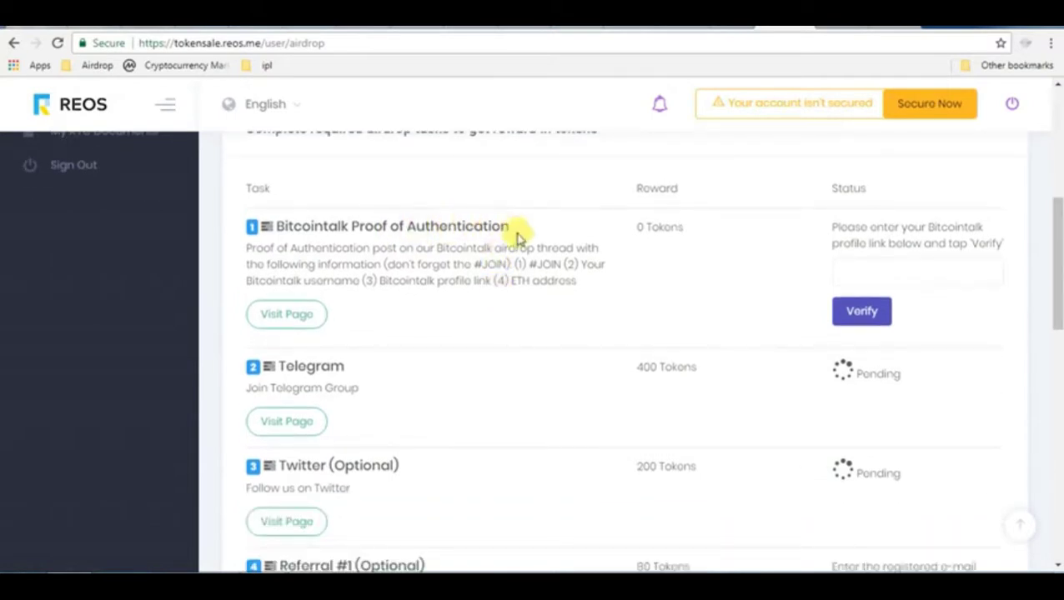
scroll(389, 310, down, 1)
scroll(390, 310, up, 1)
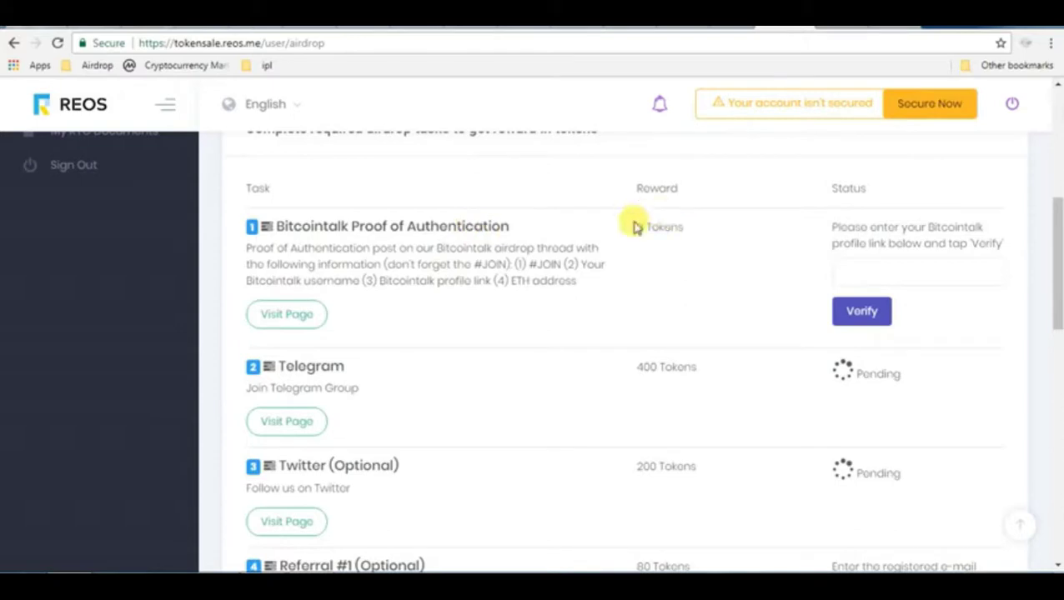
click(696, 326)
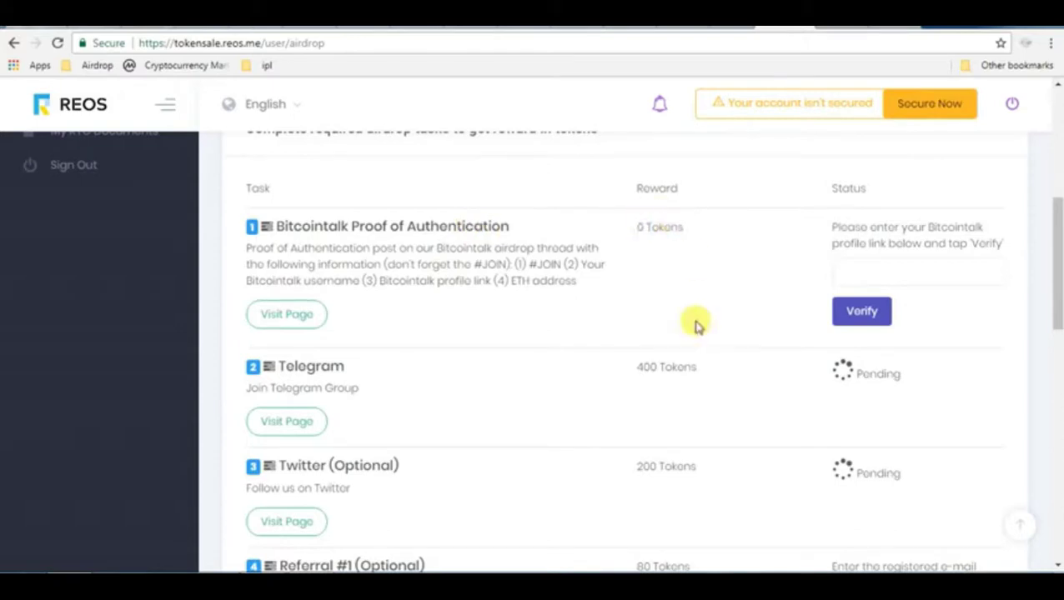
double_click(650, 367)
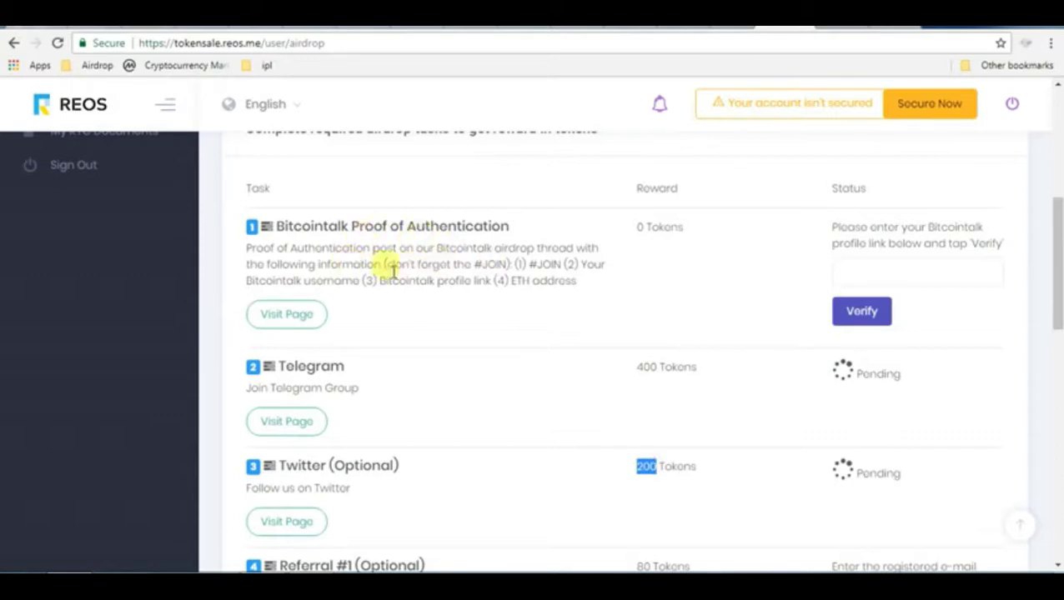
Open the Bitcointalk thread linked from the Proof of Authentication task and read the introduction of the REOS airdrop post.
click(288, 316)
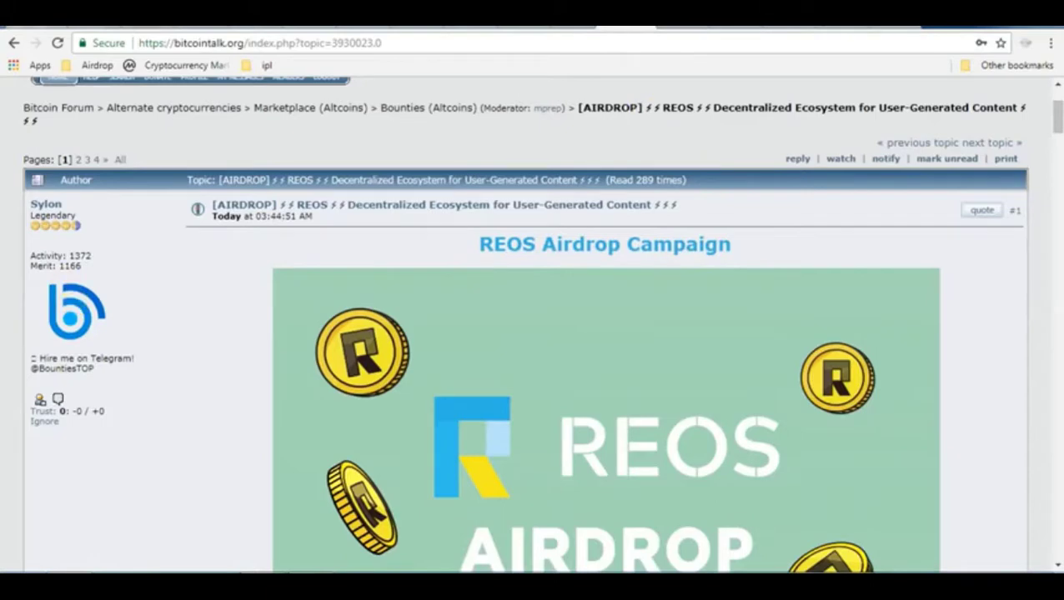
scroll(460, 256, down, 2)
scroll(459, 260, up, 1)
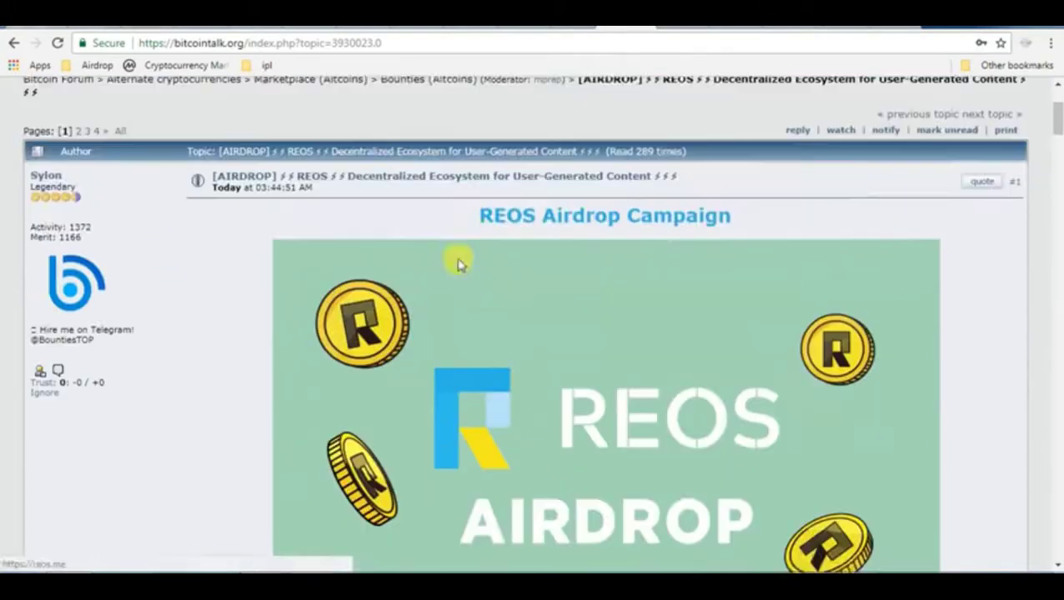
scroll(458, 265, up, 1)
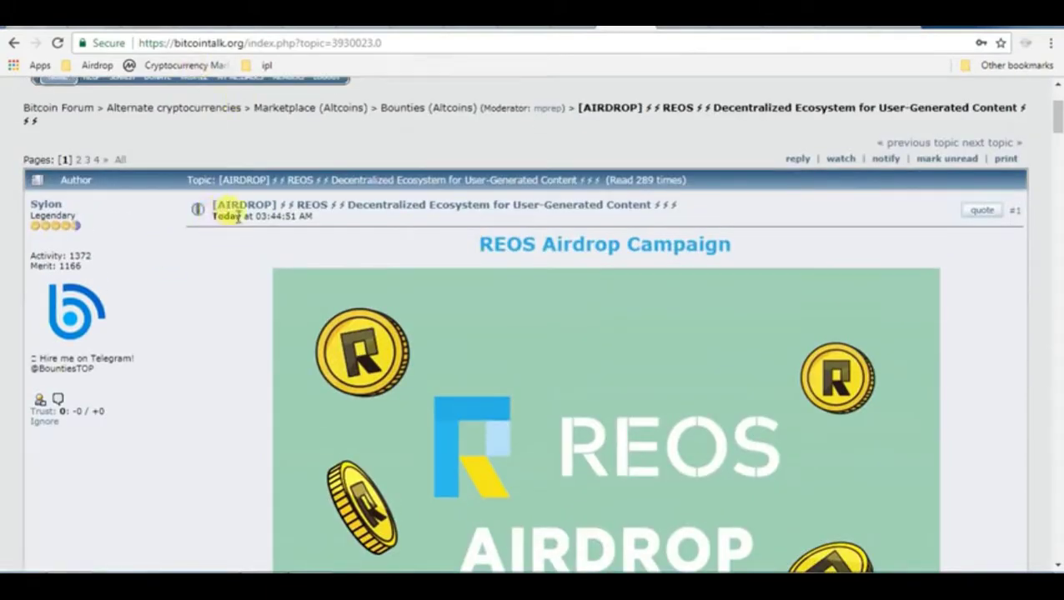
scroll(293, 235, down, 5)
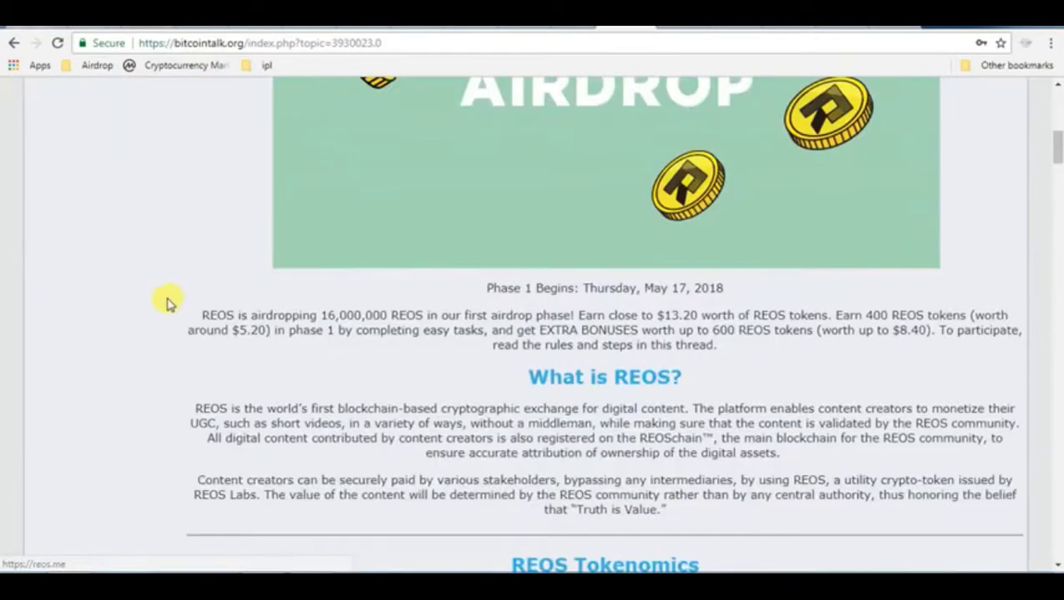
scroll(166, 302, down, 1)
scroll(166, 302, up, 1)
scroll(166, 302, up, 6)
scroll(349, 221, down, 1)
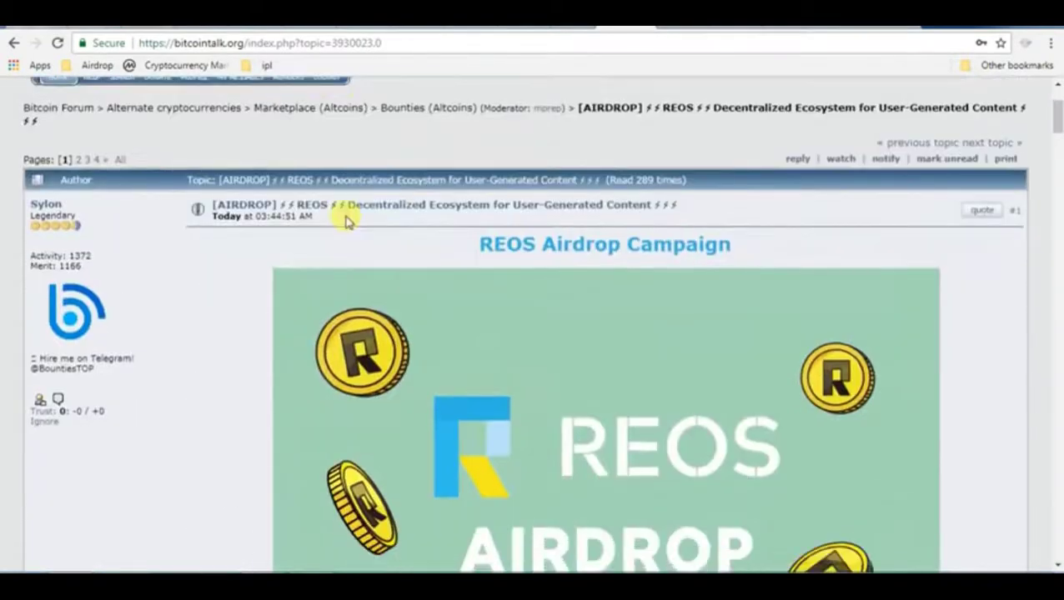
Examine the thread's REOS Tokenomics, general terms, numbered participation steps and the section on receiving the tokens.
scroll(362, 396, down, 15)
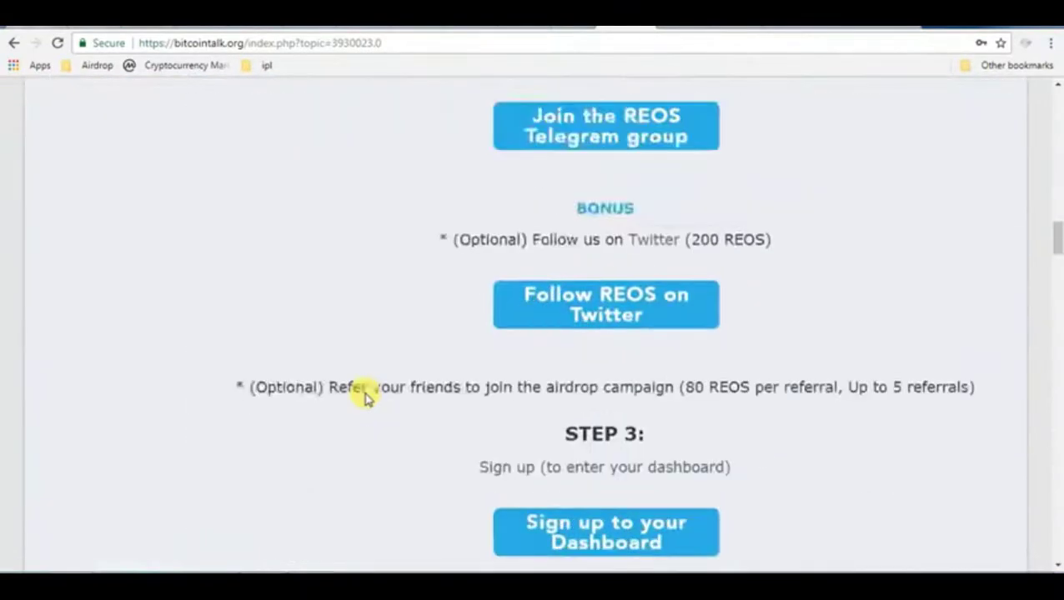
scroll(364, 399, up, 12)
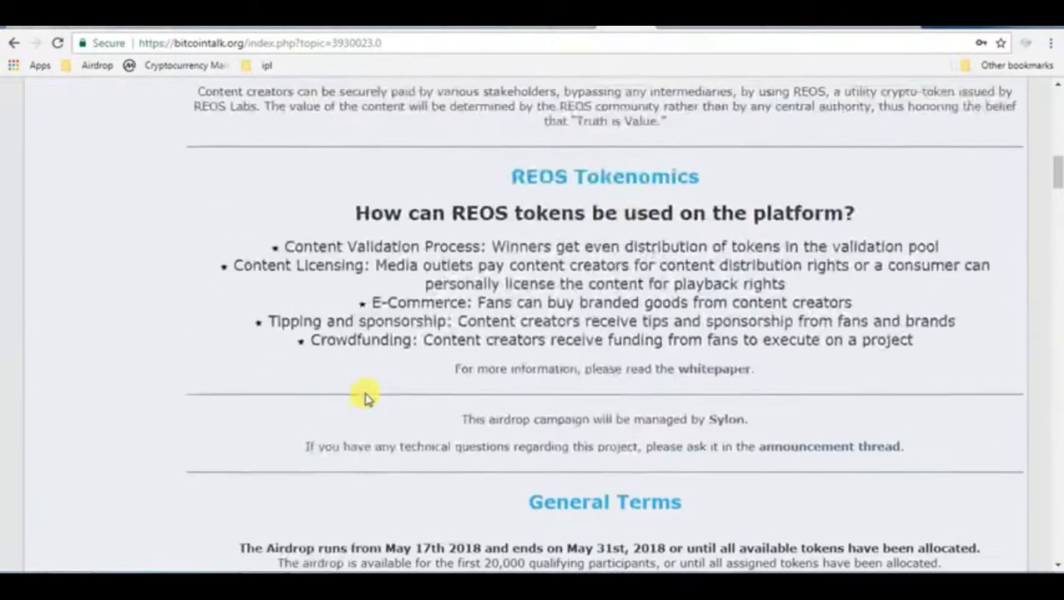
scroll(364, 399, up, 11)
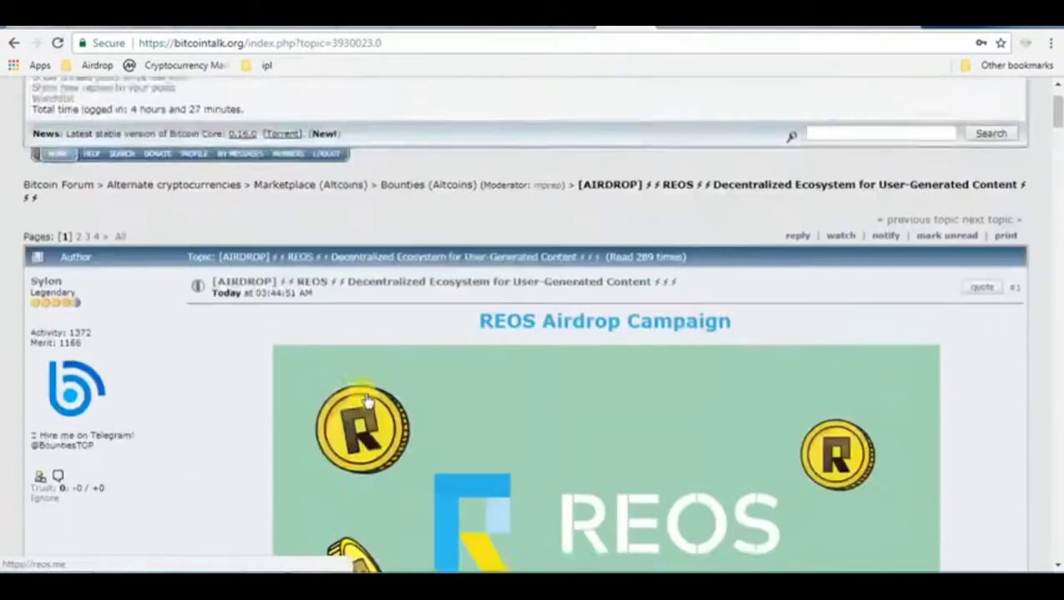
scroll(364, 399, down, 8)
scroll(364, 399, down, 10)
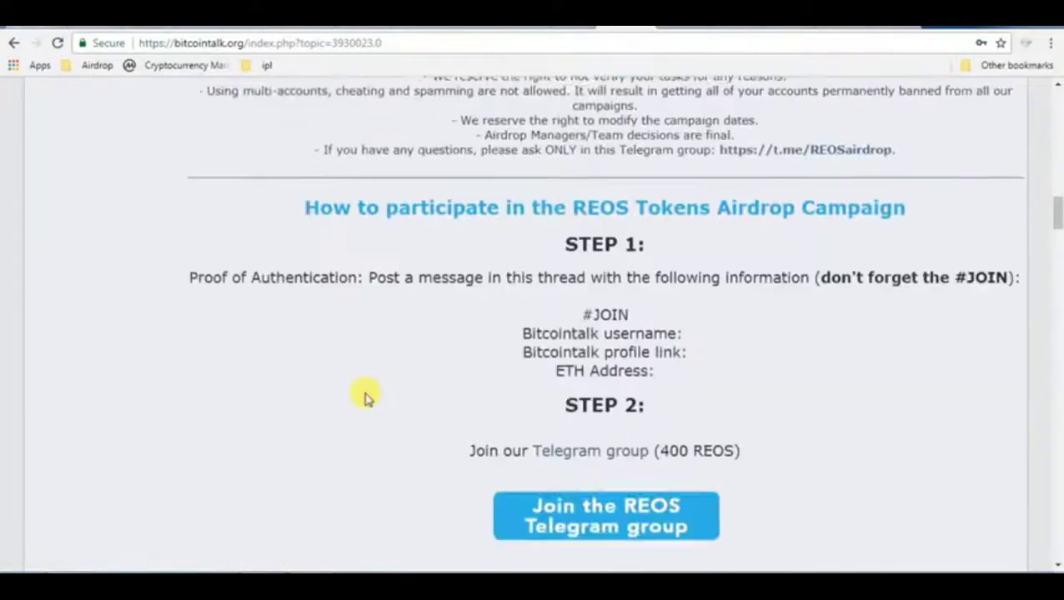
scroll(364, 399, down, 10)
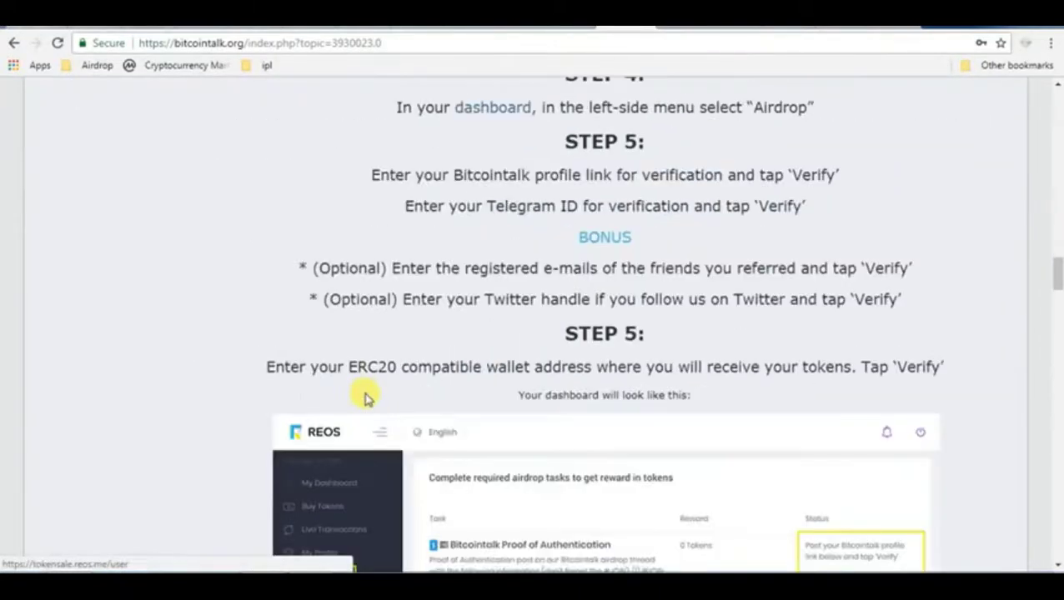
scroll(364, 399, up, 1)
scroll(364, 398, down, 4)
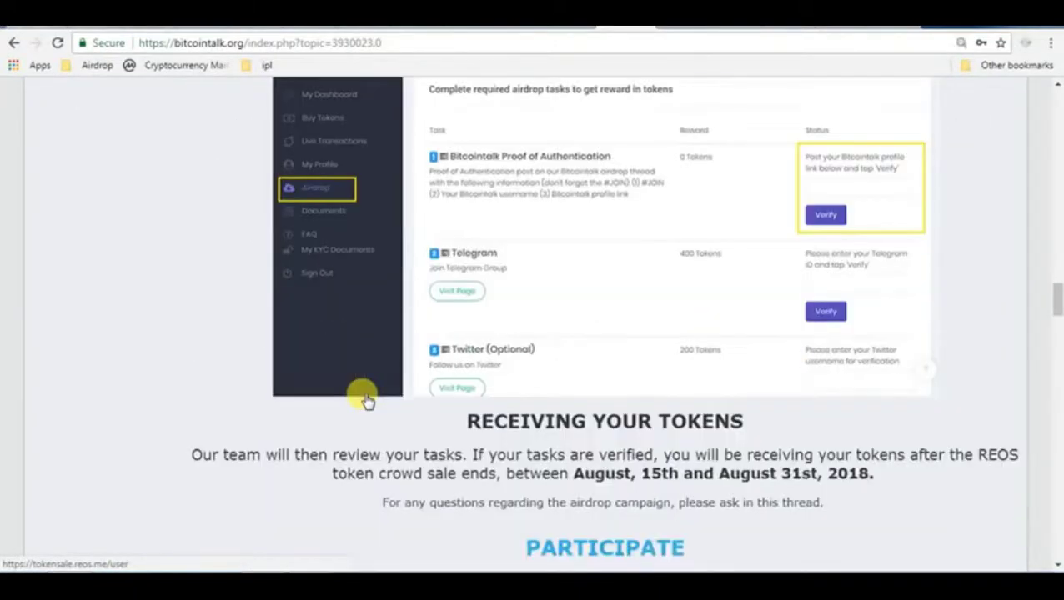
Copy the STEP 1 template lines from #JOIN through ETH Address in the airdrop post.
scroll(361, 399, up, 20)
scroll(307, 360, down, 10)
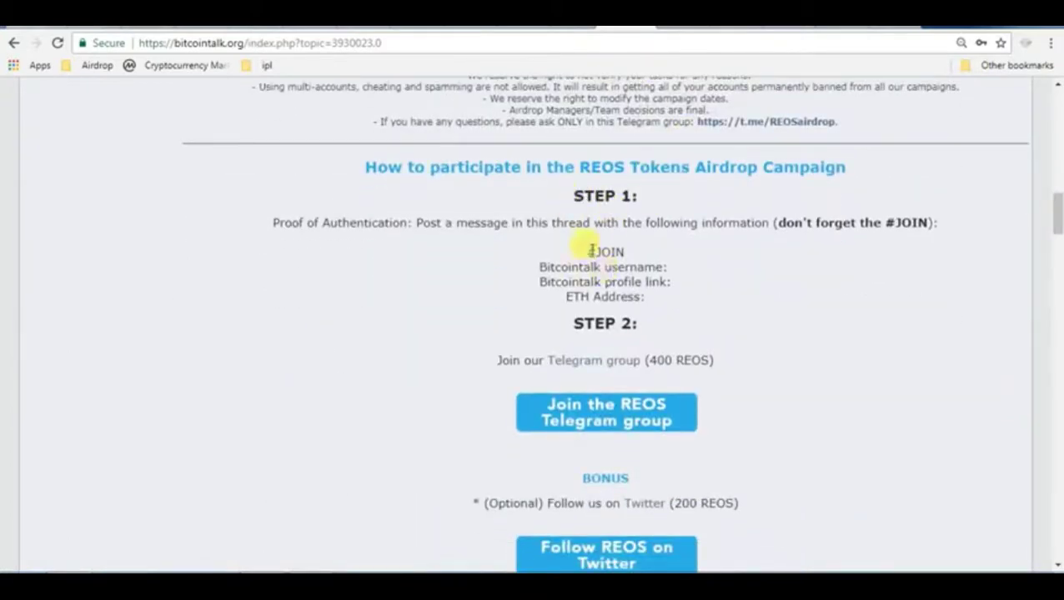
drag(584, 252, 653, 306)
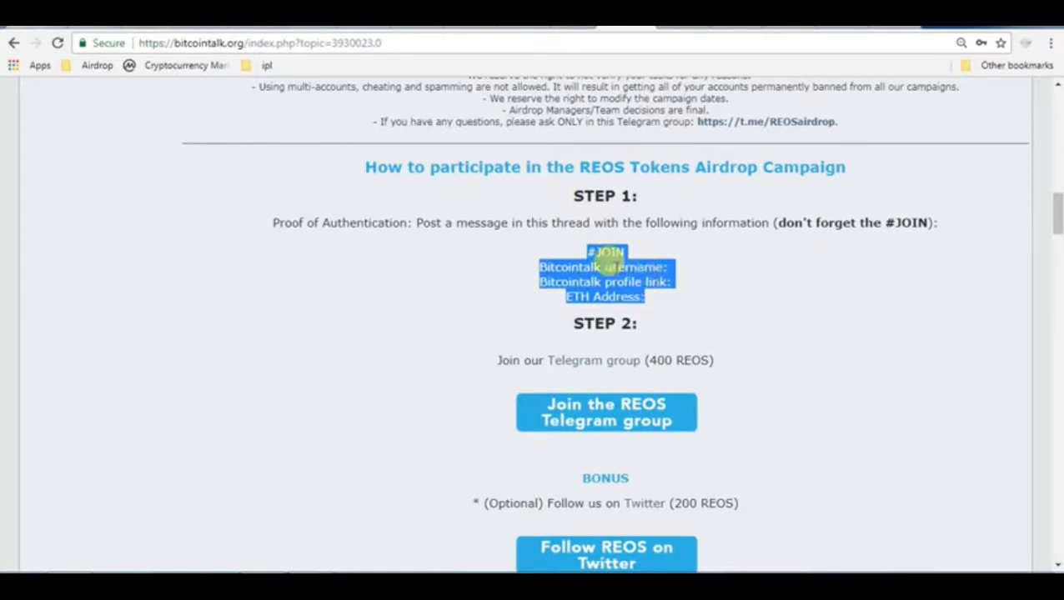
right_click(616, 272)
click(650, 283)
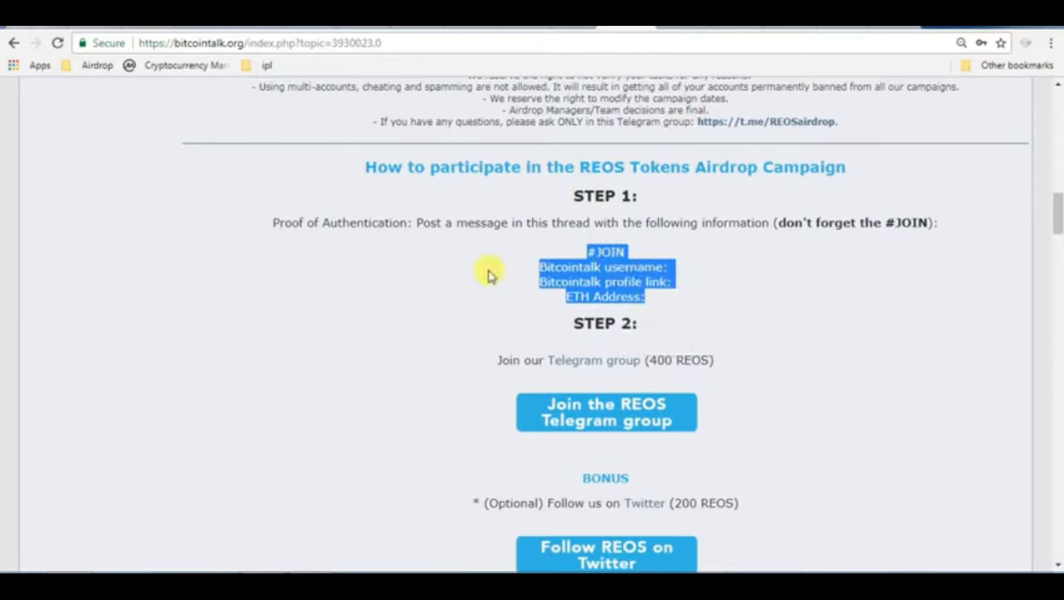
Go past the other participants' #JOIN posts to the end of the thread page and start a reply.
scroll(488, 275, down, 20)
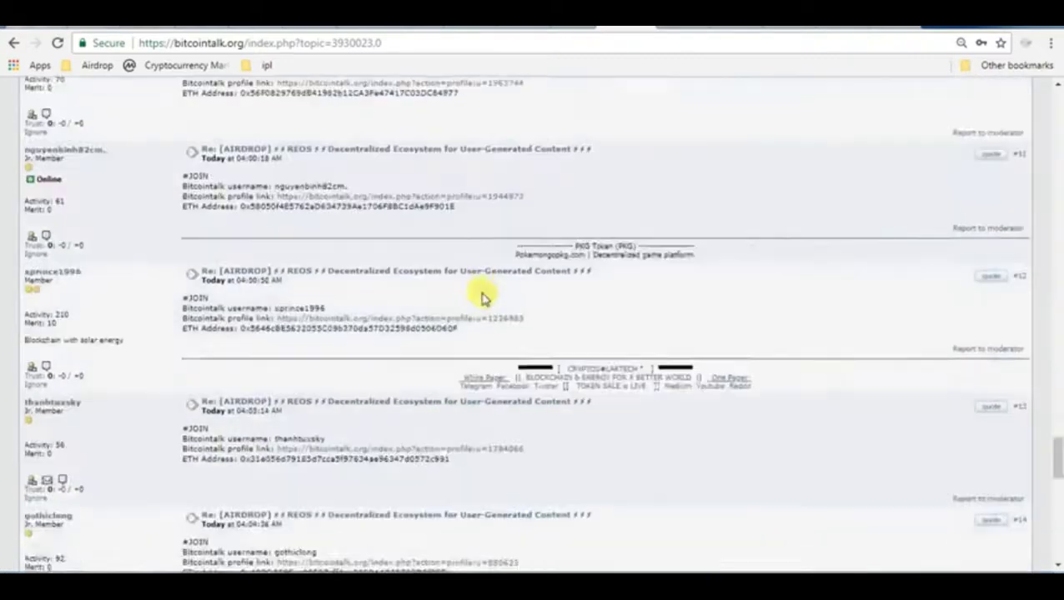
scroll(482, 297, down, 2)
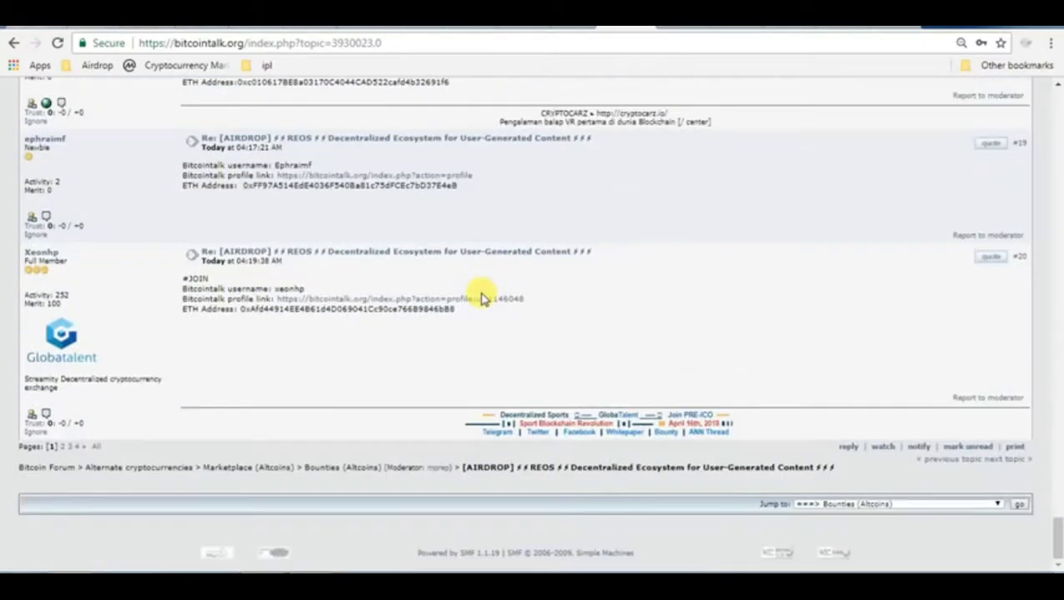
key(ctrl+0)
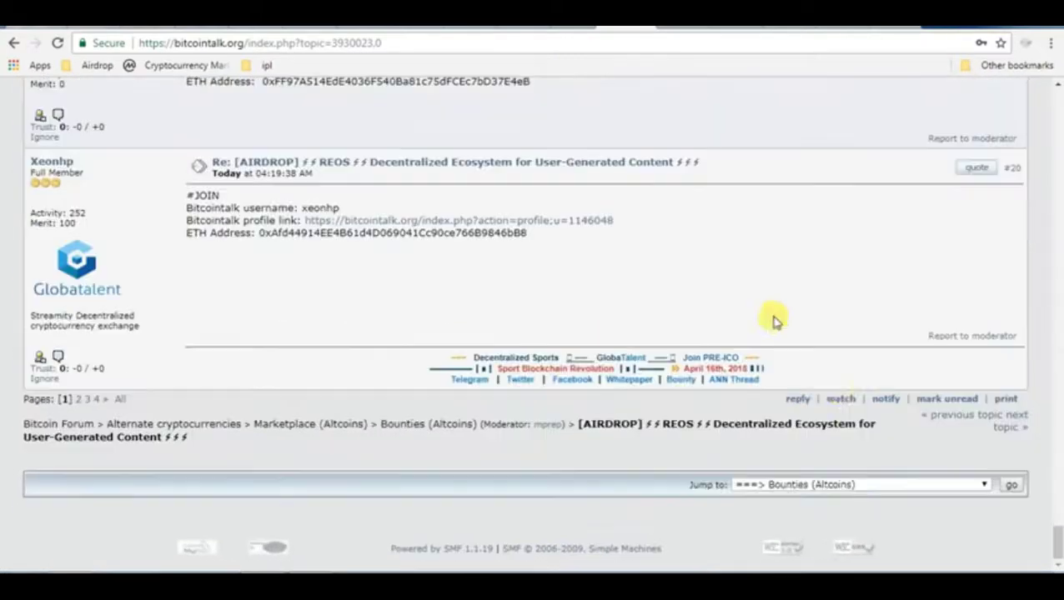
click(797, 399)
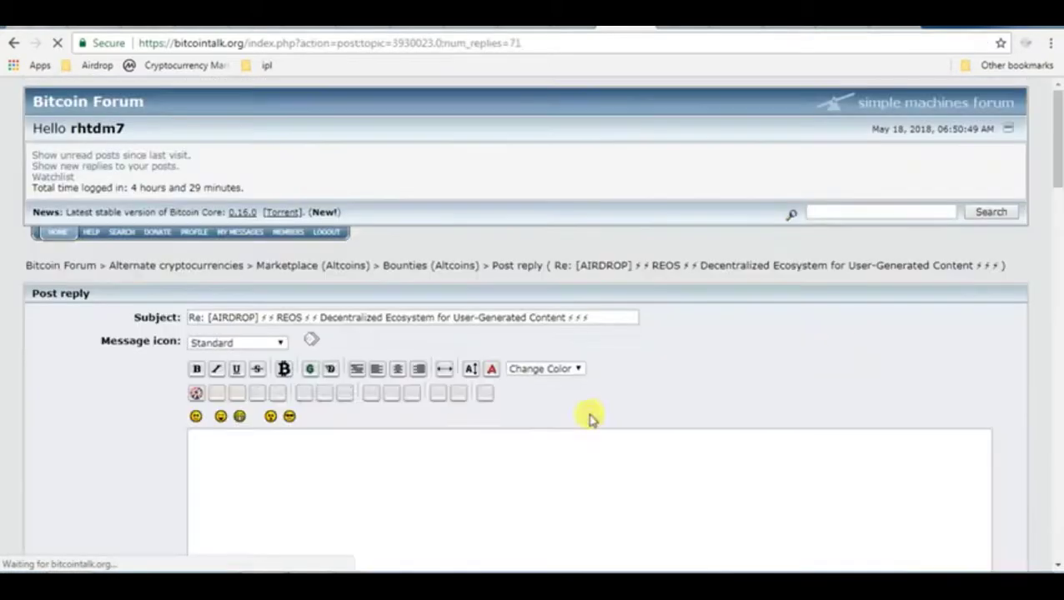
Paste the copied #JOIN template with its username, profile link and ETH Address lines into the reply message.
scroll(589, 418, down, 3)
click(250, 220)
right_click(251, 220)
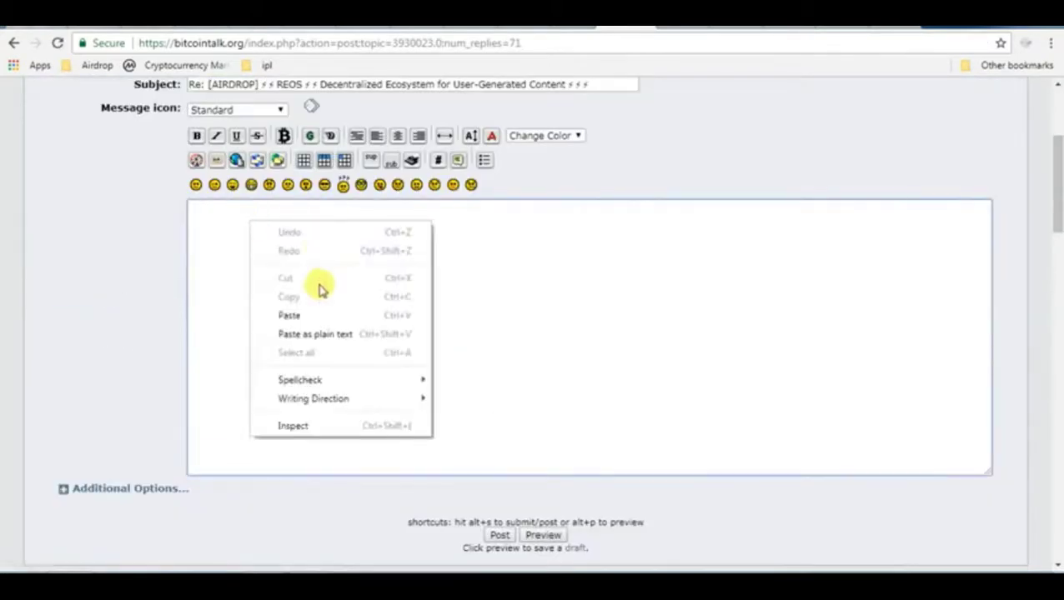
click(311, 313)
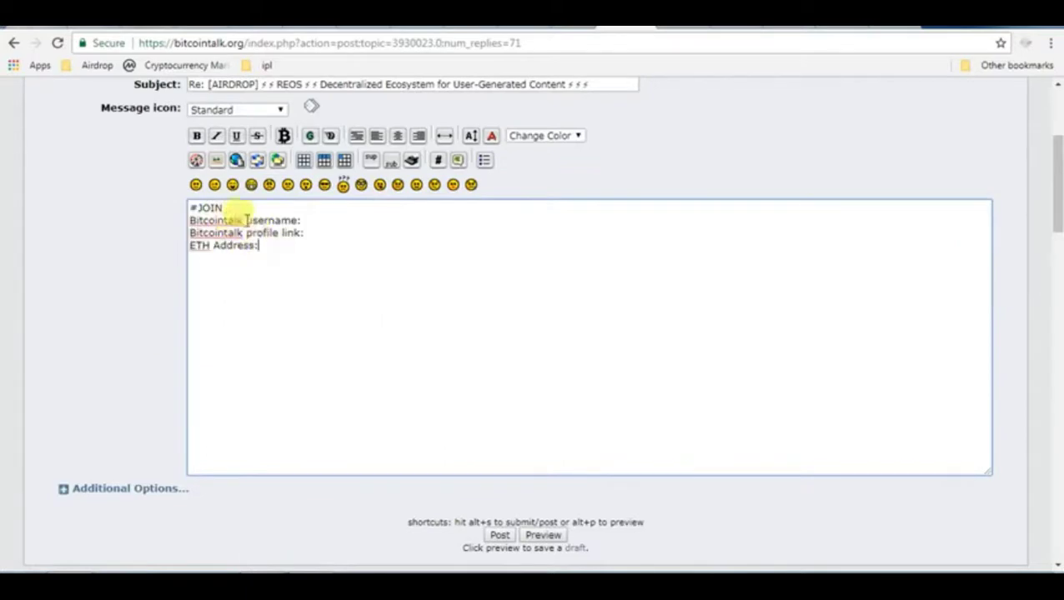